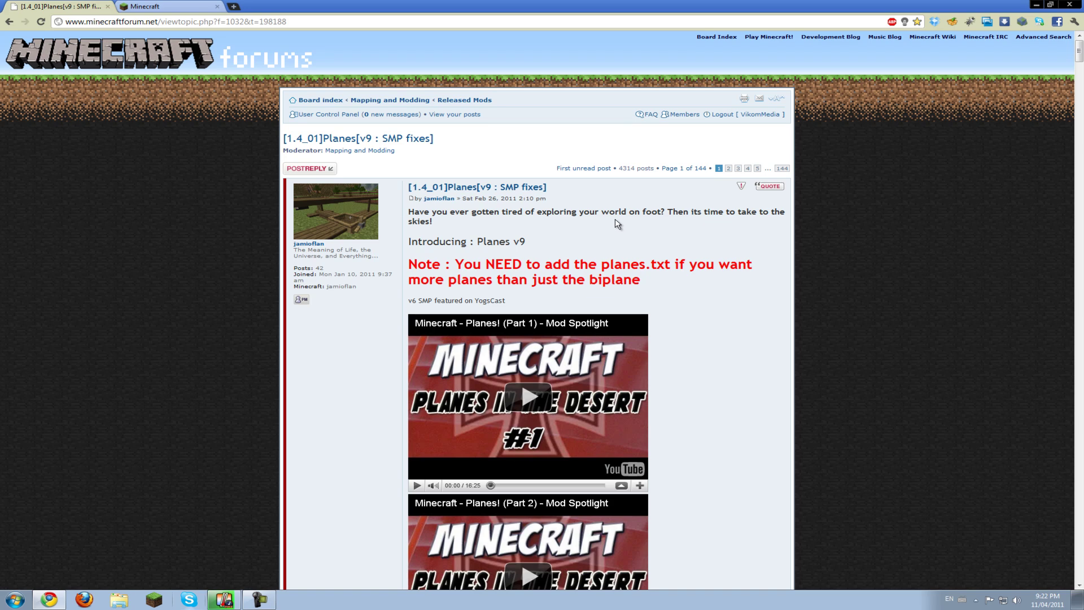
# Step: Scroll the Planes v9 post past videos, recipes and controls to the Version 9 Installation section
pyautogui.moveTo(653, 219); pyautogui.dragTo(681, 217)
pyautogui.scroll(-5, 694, 186)
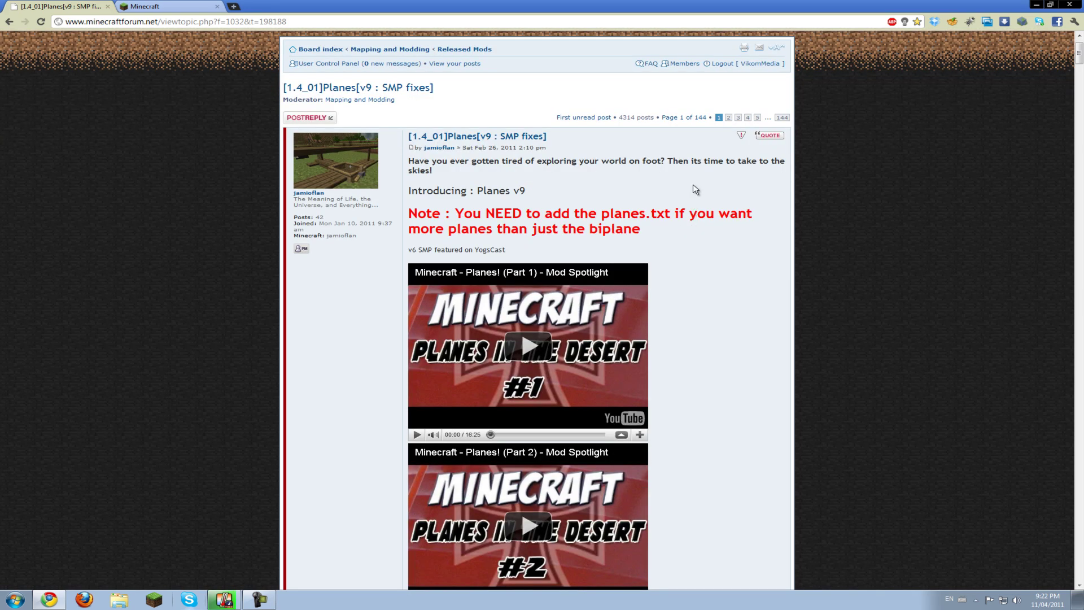
pyautogui.scroll(-2, 695, 181)
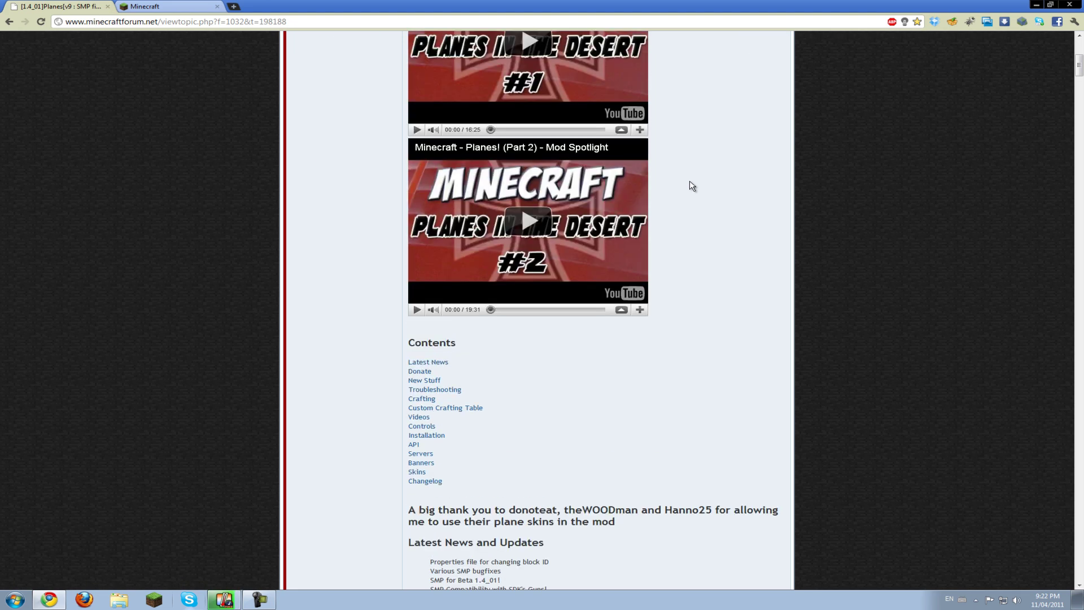
pyautogui.scroll(3, 694, 181)
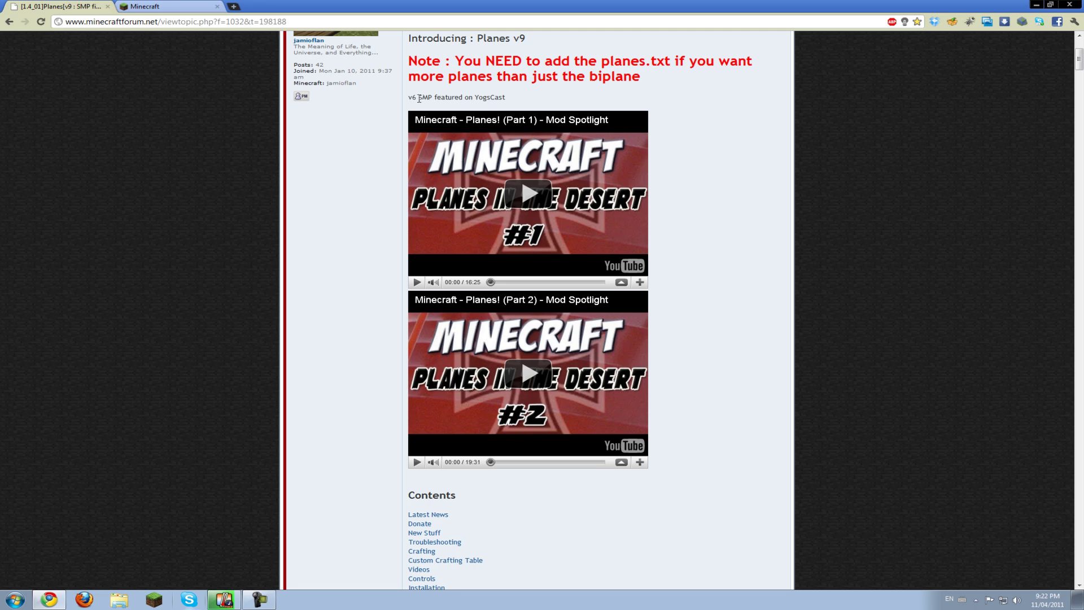
pyautogui.scroll(-5, 749, 203)
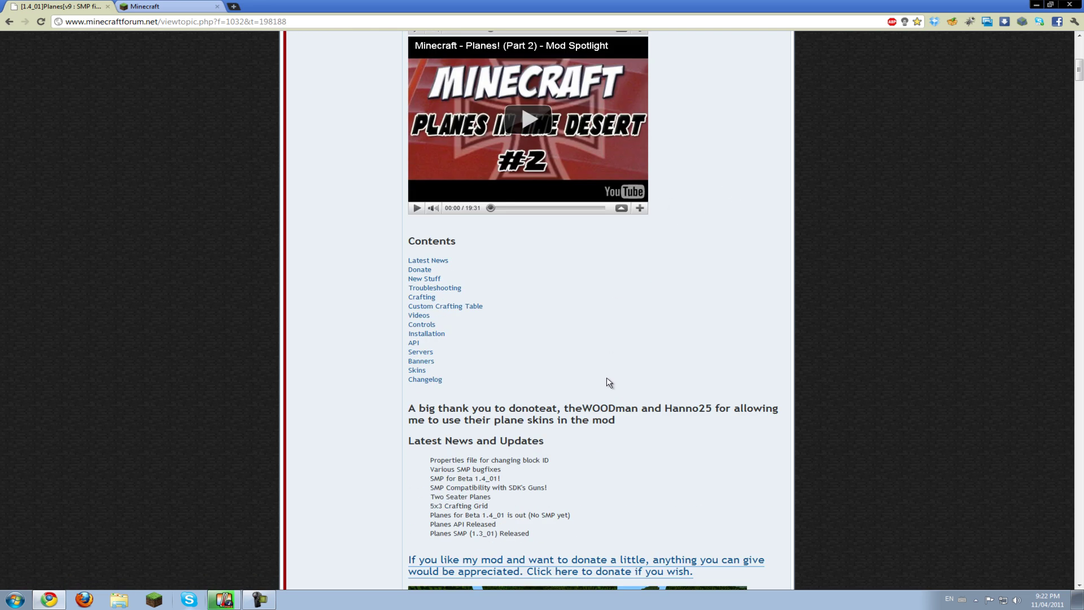
pyautogui.scroll(-5, 605, 380)
pyautogui.scroll(-1, 628, 326)
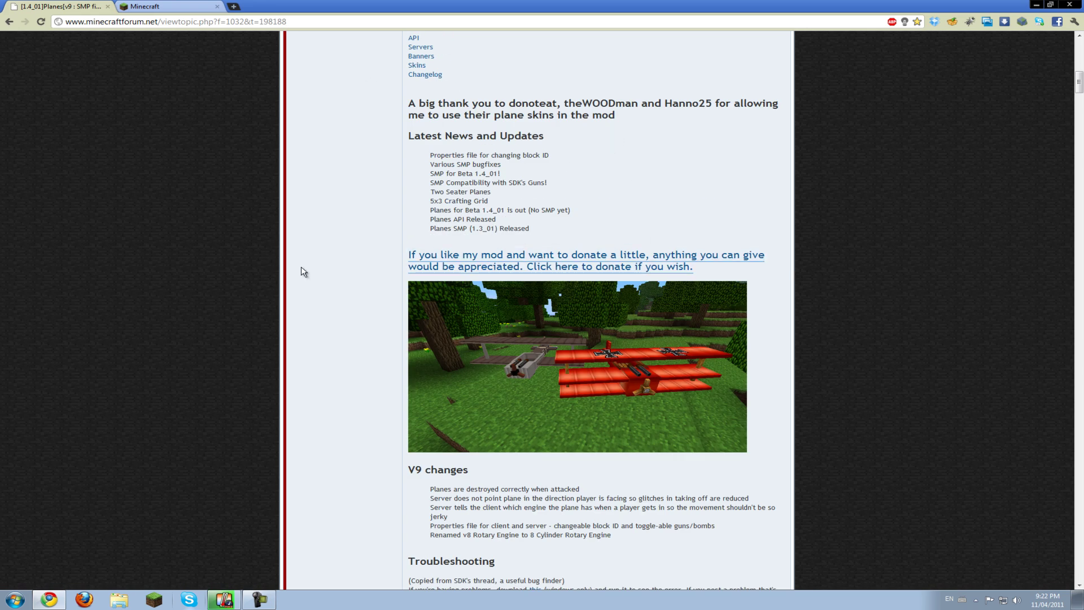
pyautogui.scroll(-2, 431, 225)
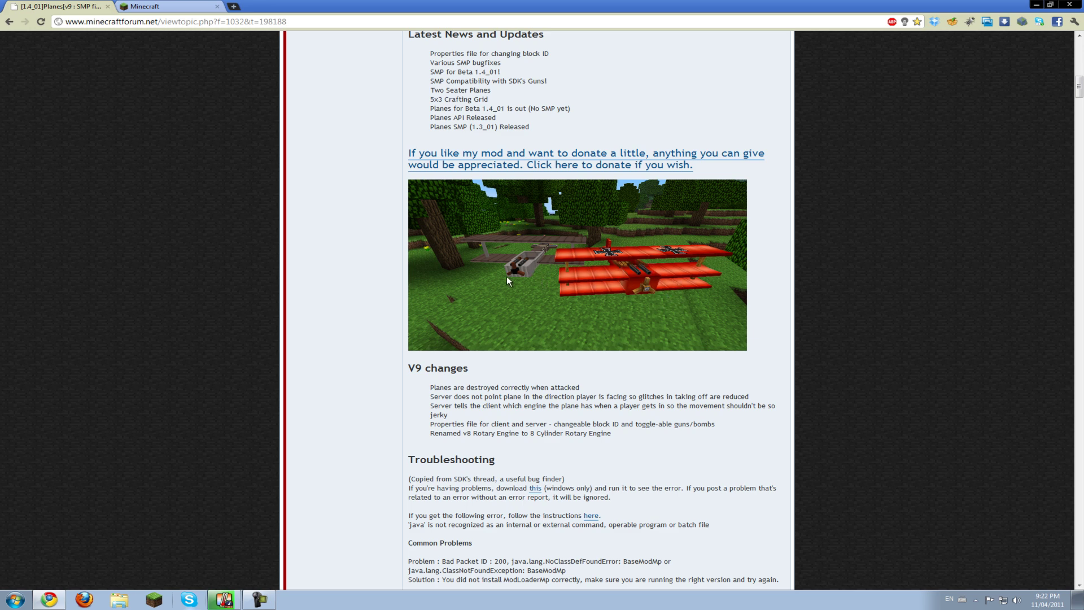
pyautogui.scroll(-20, 294, 202)
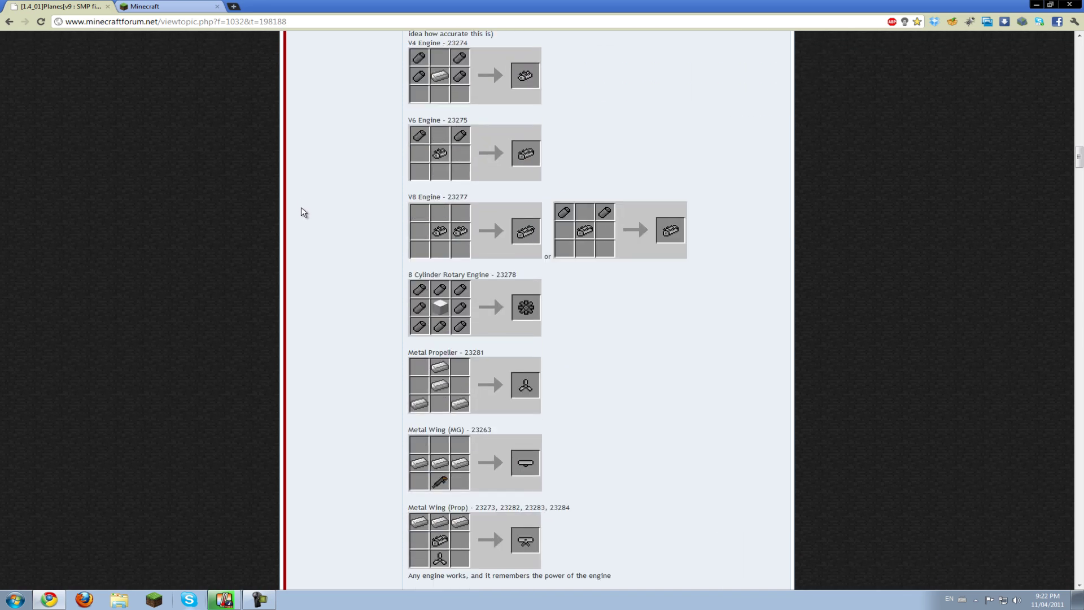
pyautogui.scroll(-20, 303, 265)
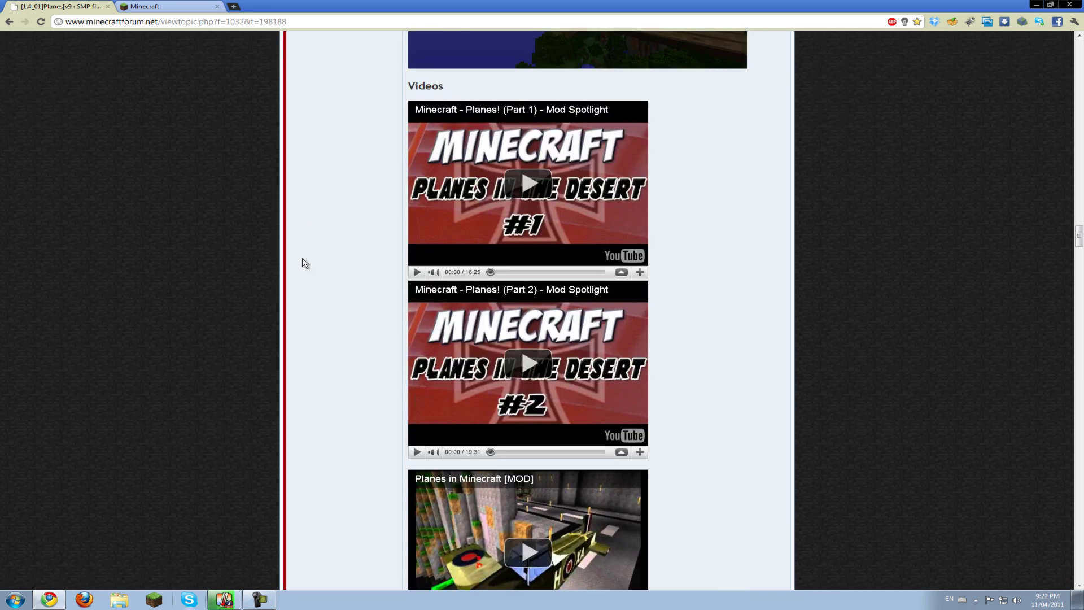
pyautogui.scroll(-20, 304, 263)
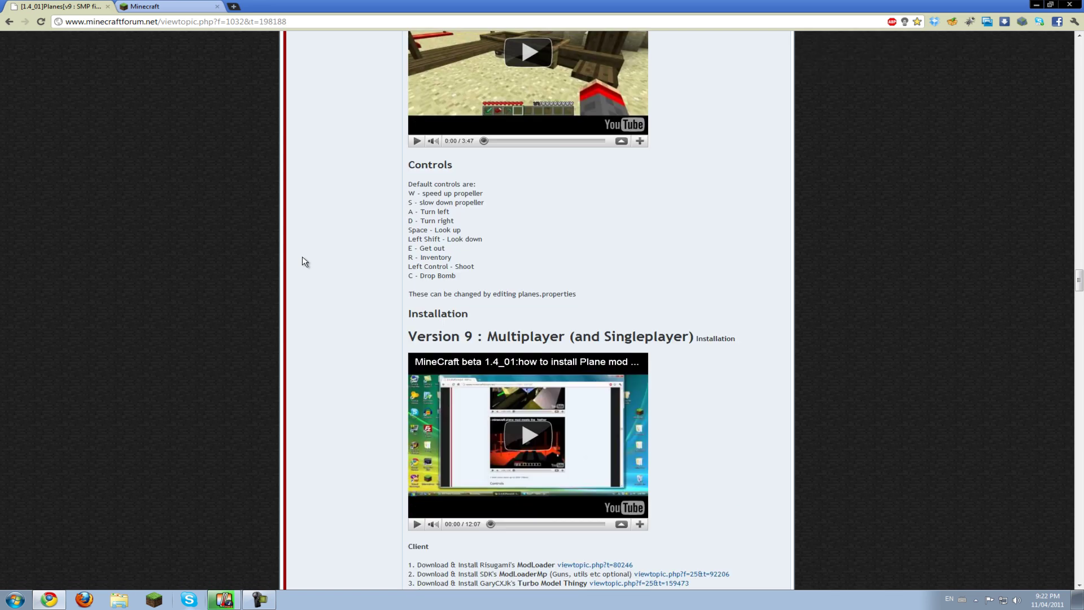
pyautogui.scroll(-3, 303, 261)
pyautogui.scroll(-1, 285, 191)
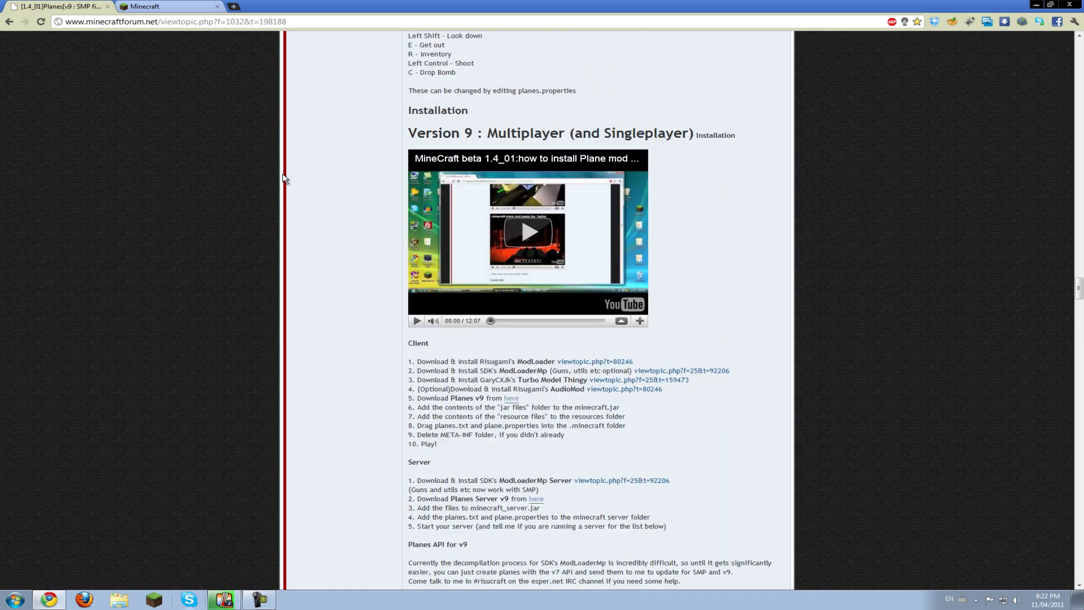
# Step: Open the ModLoader, ModLoaderMp, Turbo Model Thingy threads and the Planes v9 client download in new tabs
pyautogui.moveTo(412, 111); pyautogui.dragTo(471, 117)
pyautogui.click(493, 117)
pyautogui.scroll(-2, 454, 356)
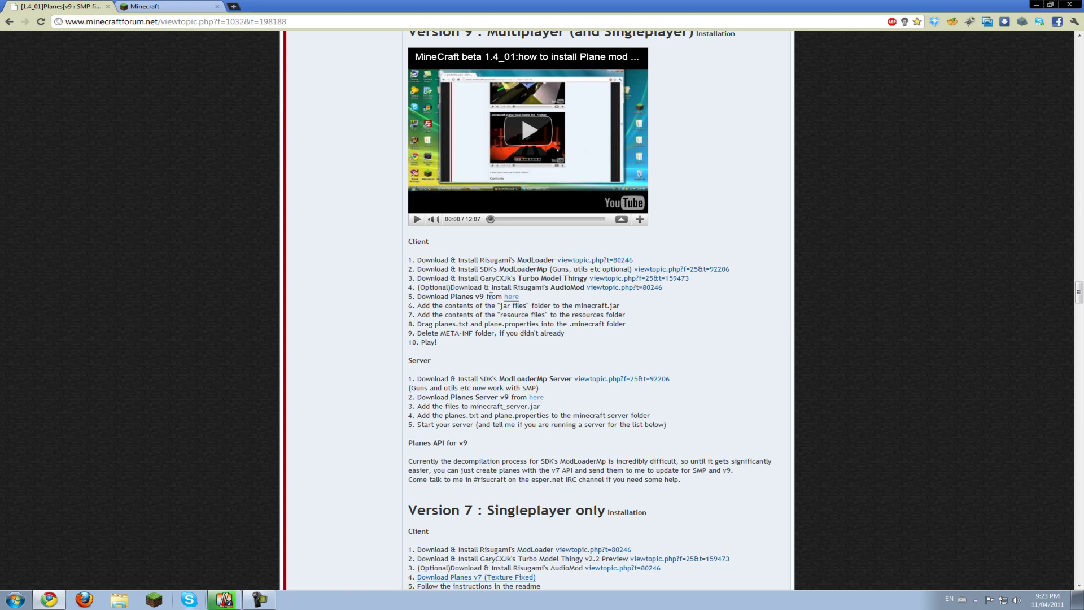
pyautogui.middleClick(583, 262)
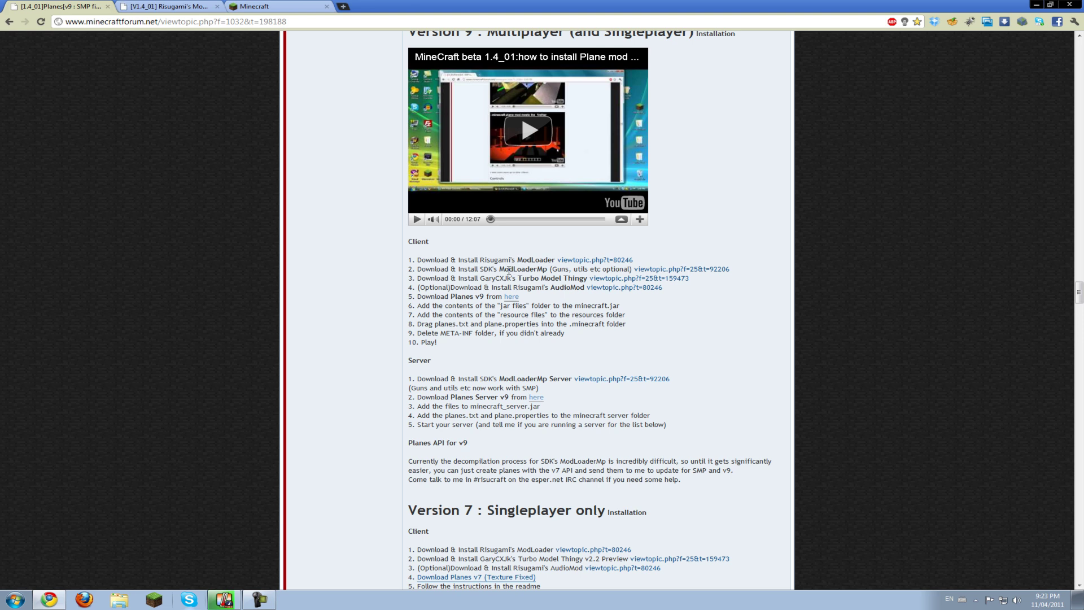
pyautogui.middleClick(672, 269)
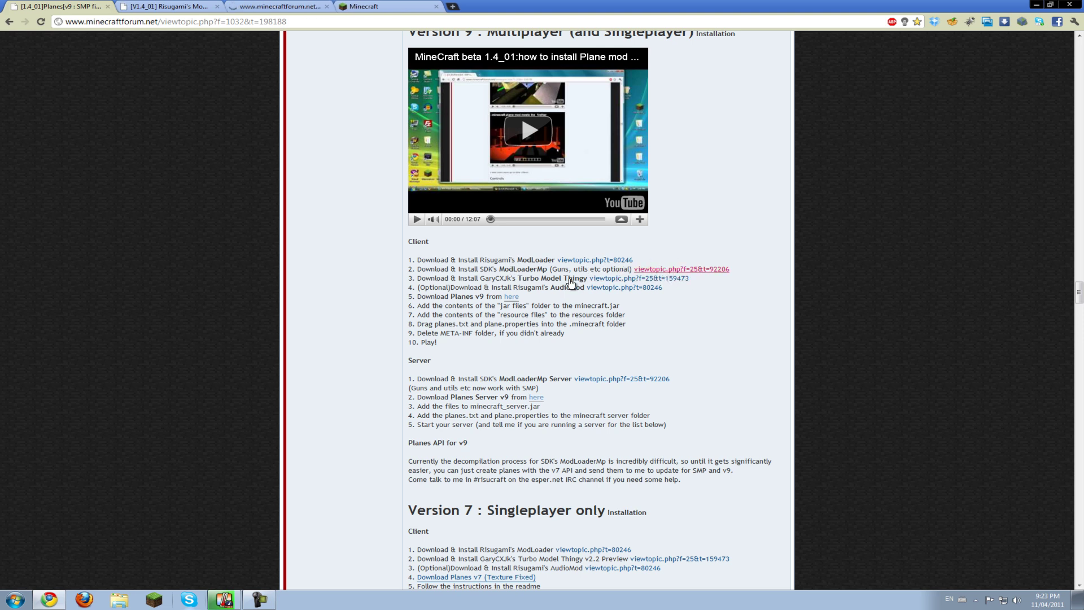
pyautogui.middleClick(610, 279)
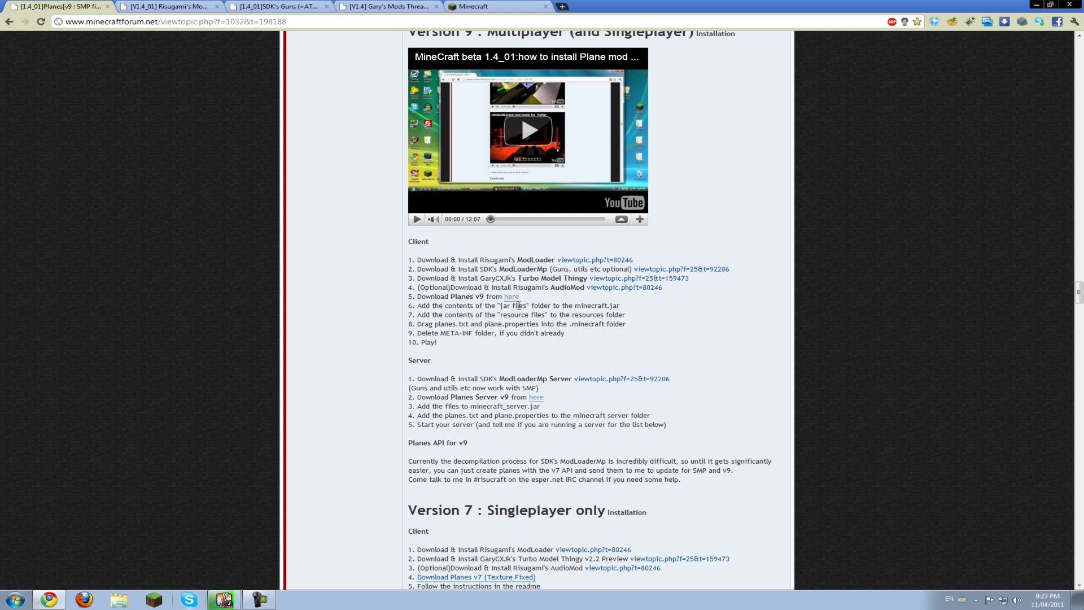
pyautogui.middleClick(511, 296)
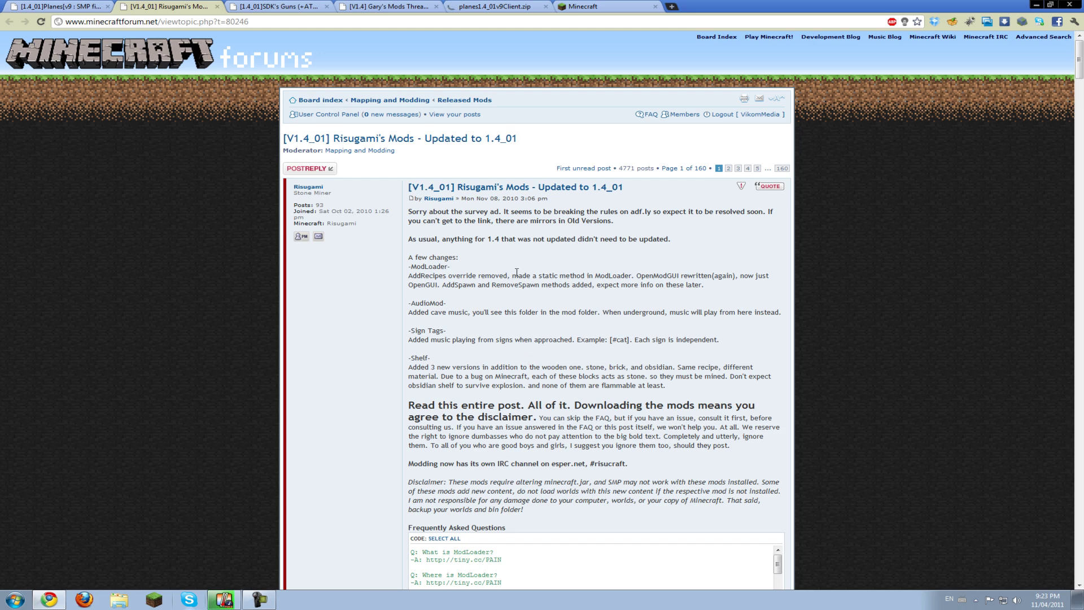
# Step: Download ModLoader Beta 1.4_01 from Risugami's thread, skipping the ad
pyautogui.scroll(-15, 516, 272)
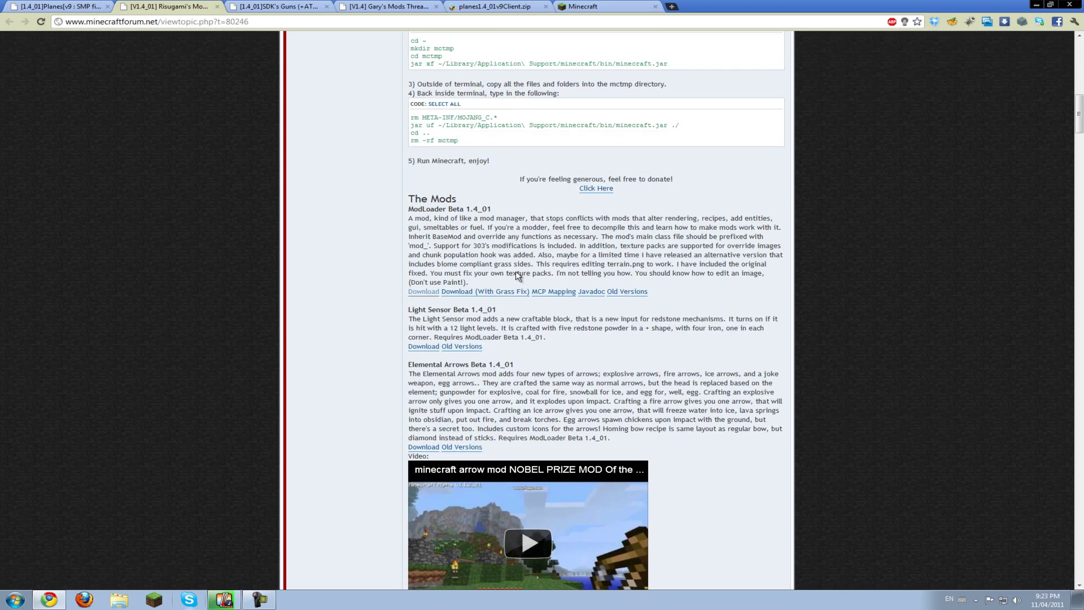
pyautogui.scroll(-1, 516, 275)
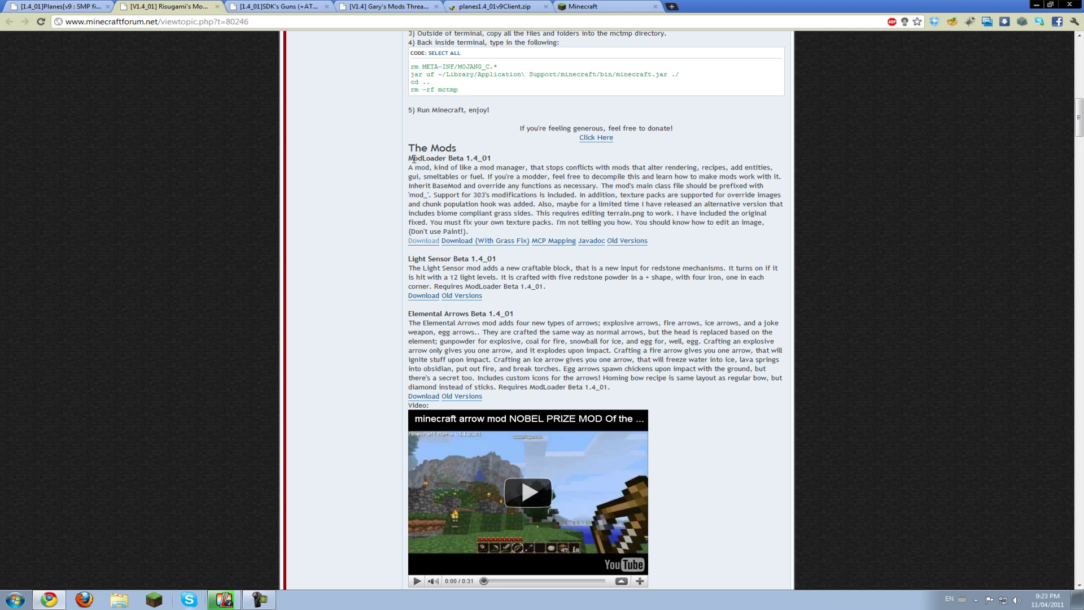
pyautogui.moveTo(413, 159); pyautogui.dragTo(467, 176)
pyautogui.click(470, 185)
pyautogui.click(424, 241)
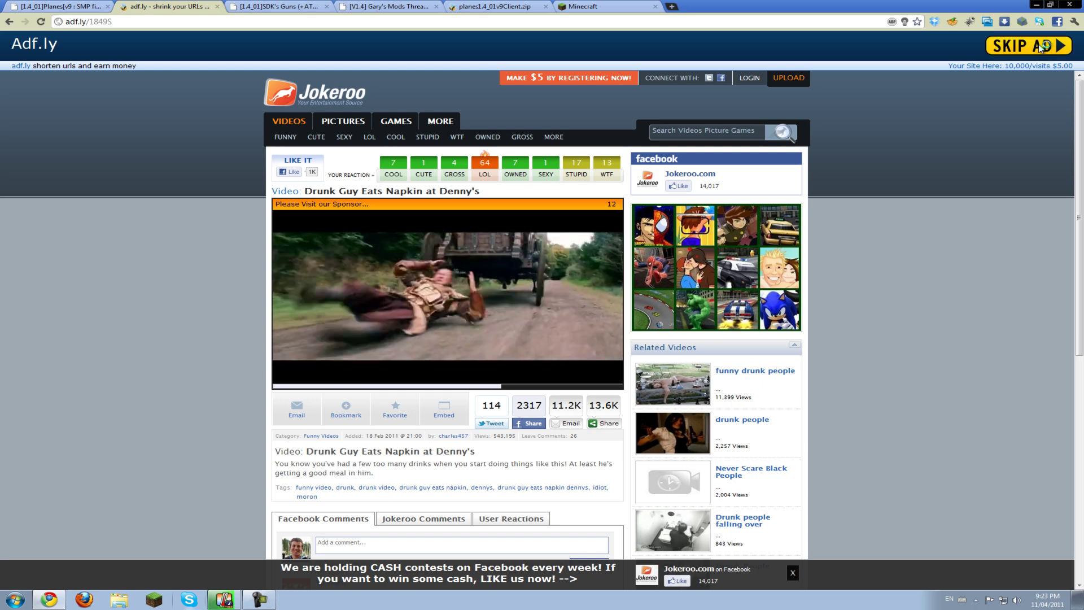
pyautogui.click(1038, 50)
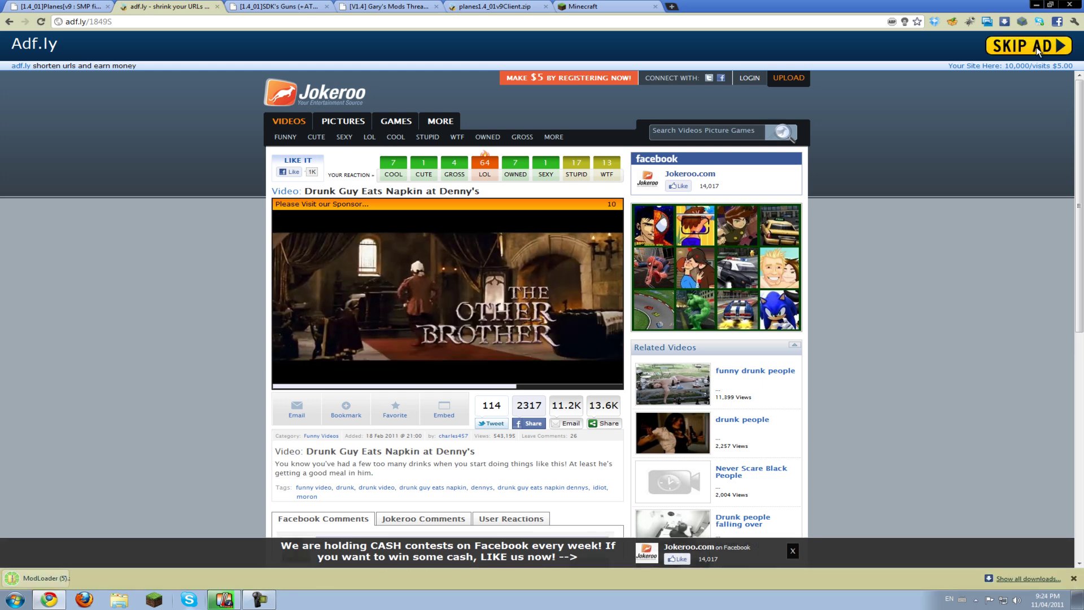
# Step: Return to Risugami's thread and download AudioMod Beta 1.4_01, skipping the ad
pyautogui.click(8, 23)
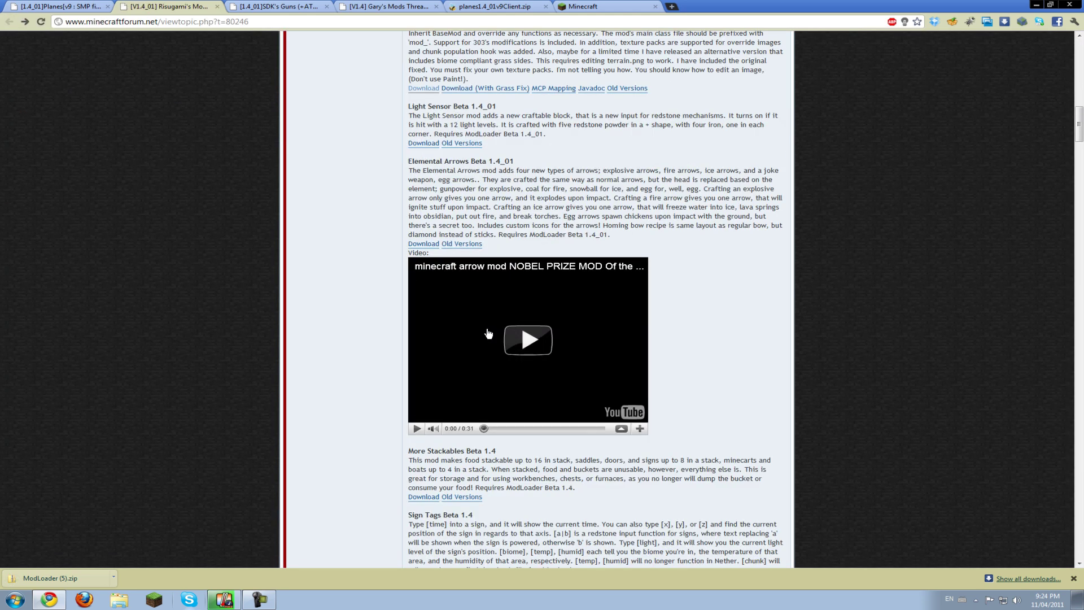
pyautogui.scroll(-5, 489, 329)
pyautogui.scroll(-3, 429, 303)
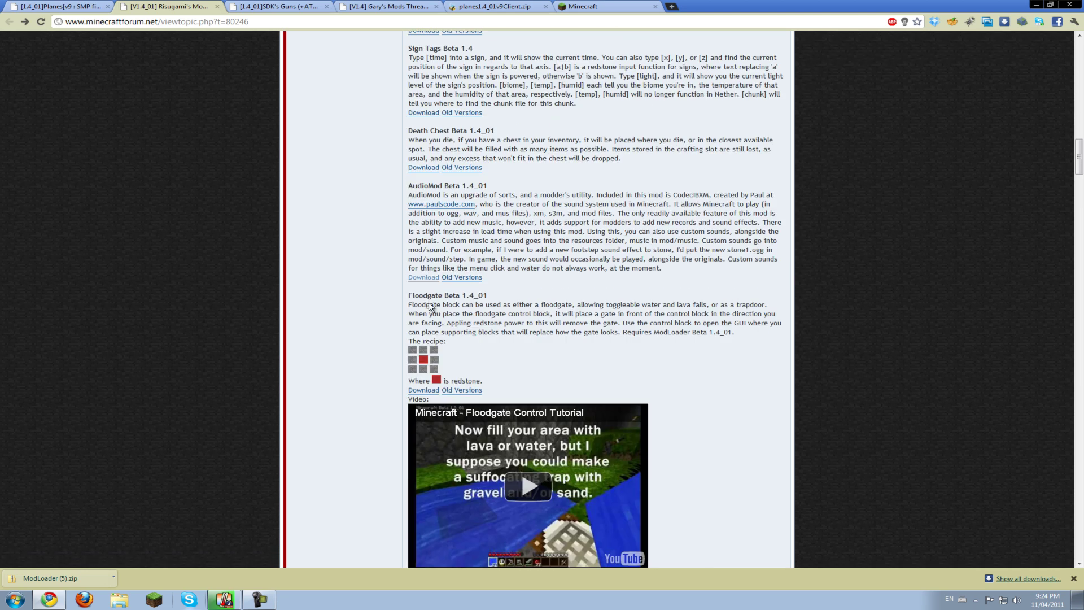
pyautogui.click(423, 277)
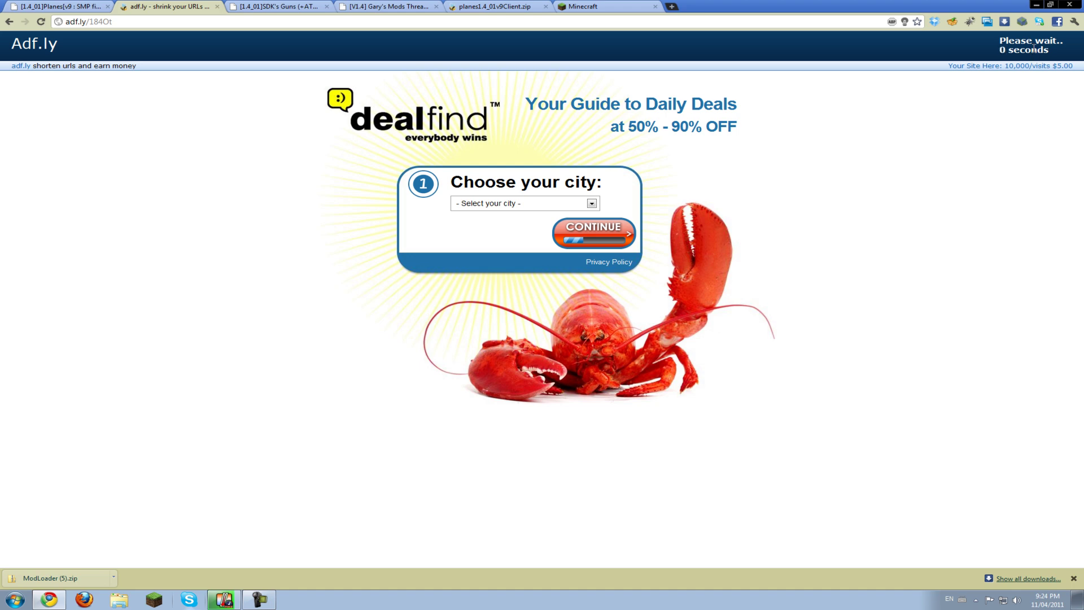
pyautogui.click(1033, 49)
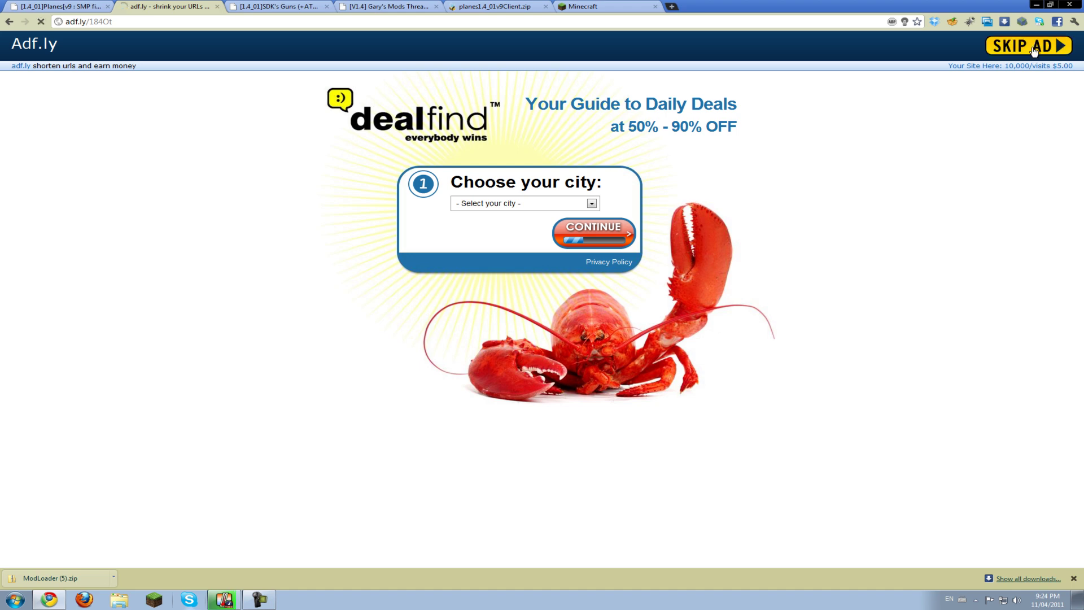
# Step: Look through the SDK's Guns and Gary's Mods threads
pyautogui.click(293, 7)
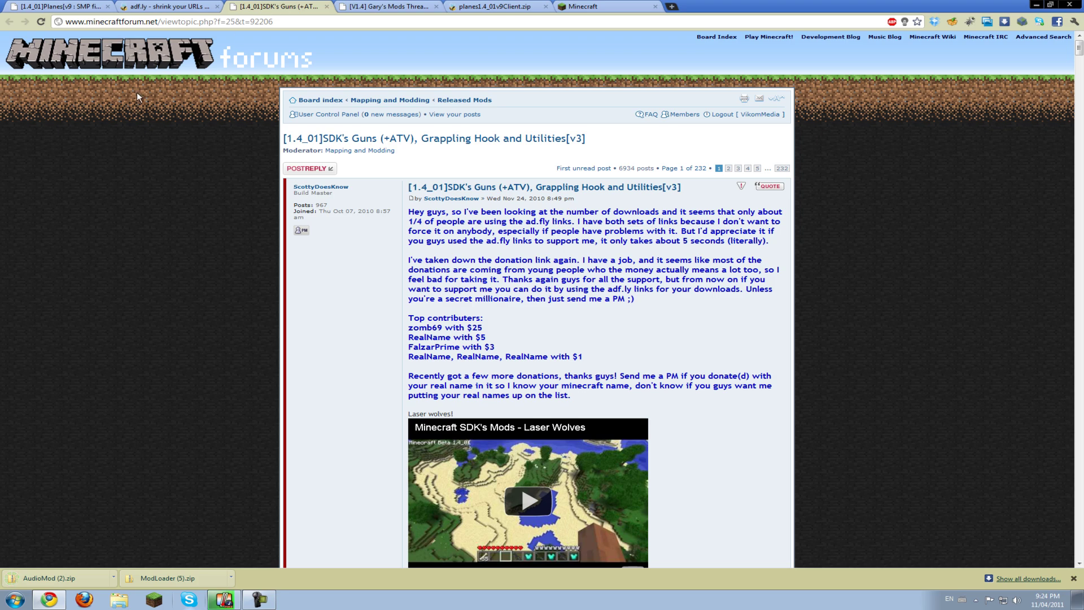
pyautogui.scroll(-5, 511, 277)
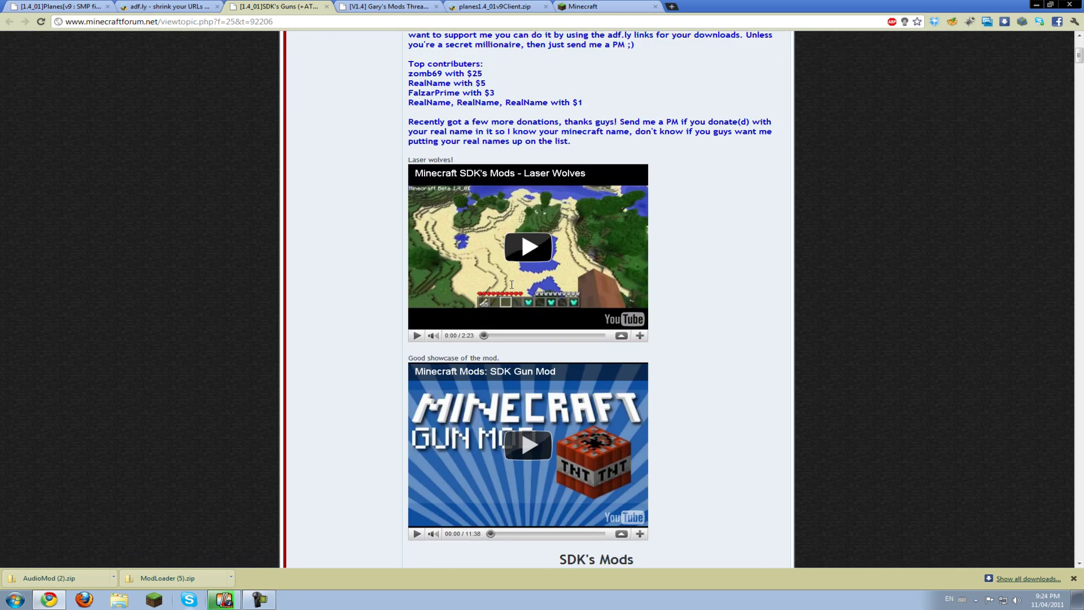
pyautogui.scroll(-20, 511, 283)
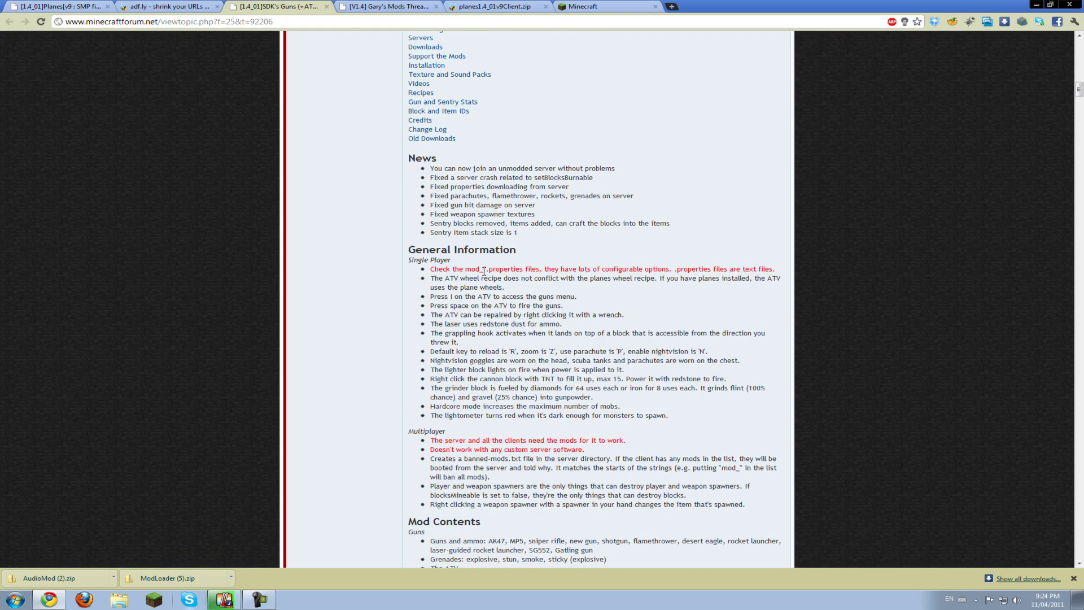
pyautogui.scroll(-20, 484, 271)
pyautogui.scroll(2, 443, 189)
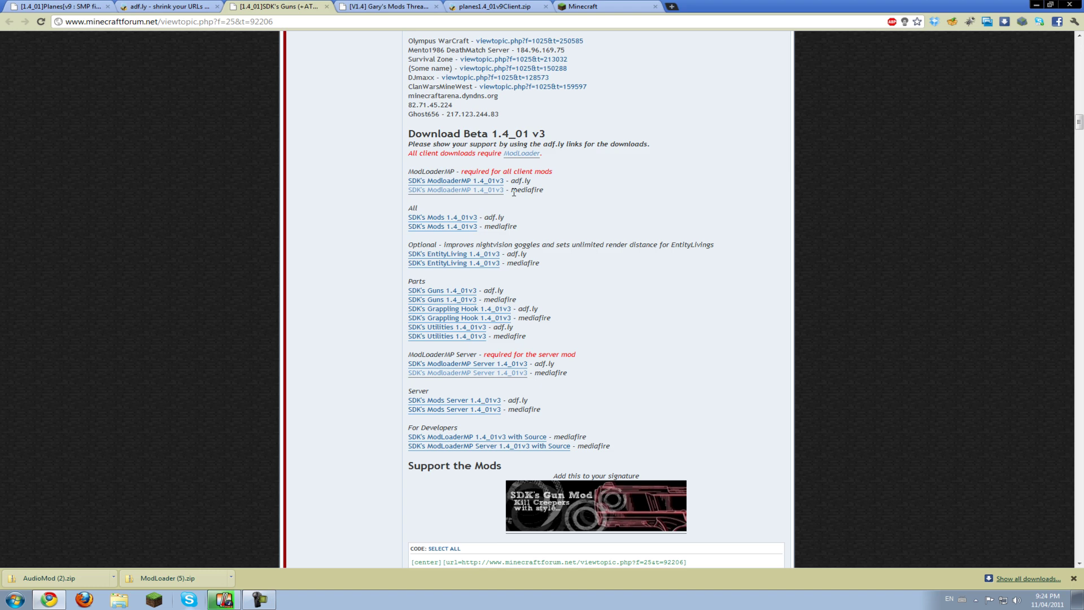
pyautogui.moveTo(514, 192); pyautogui.dragTo(552, 199)
pyautogui.click(538, 194)
pyautogui.hotkey('ctrl', 'Tab')
pyautogui.scroll(-15, 464, 285)
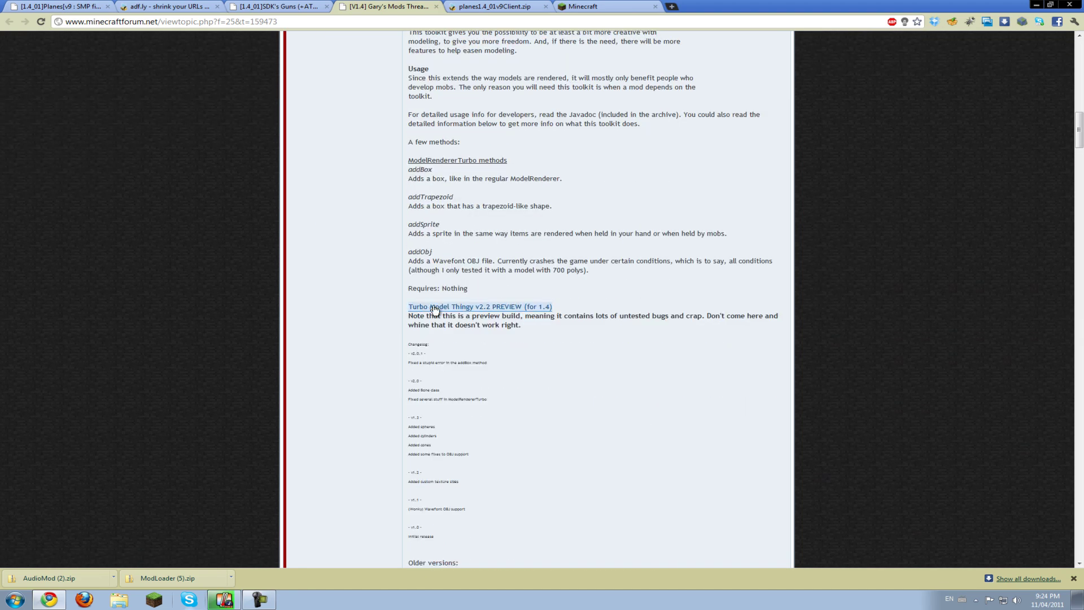
pyautogui.scroll(-3, 477, 312)
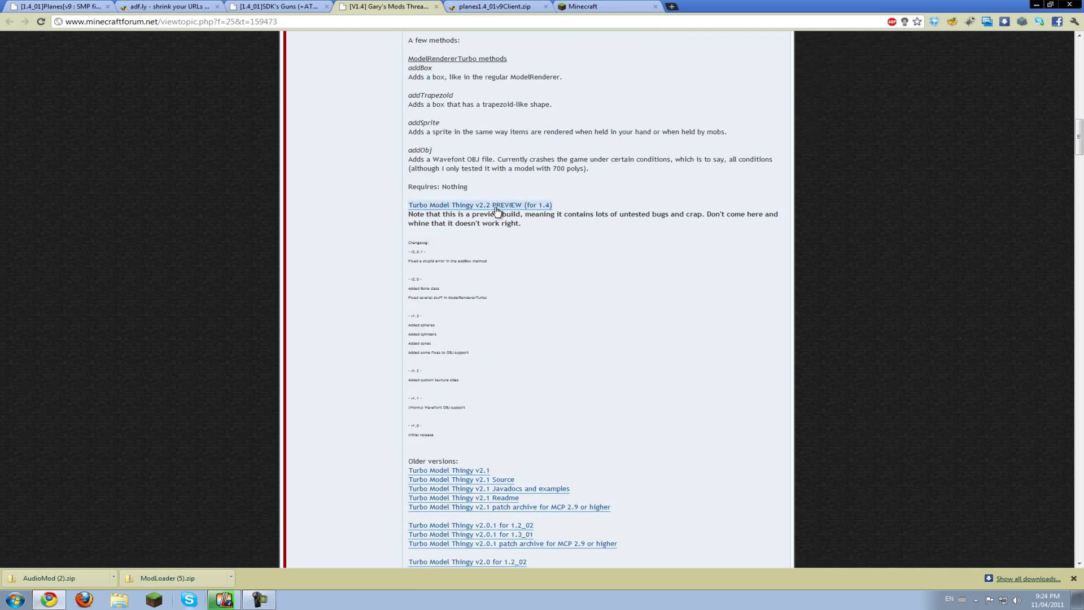
# Step: Skip the adf.ly ad on the planes client tab and leave the page to reach the download
pyautogui.click(468, 7)
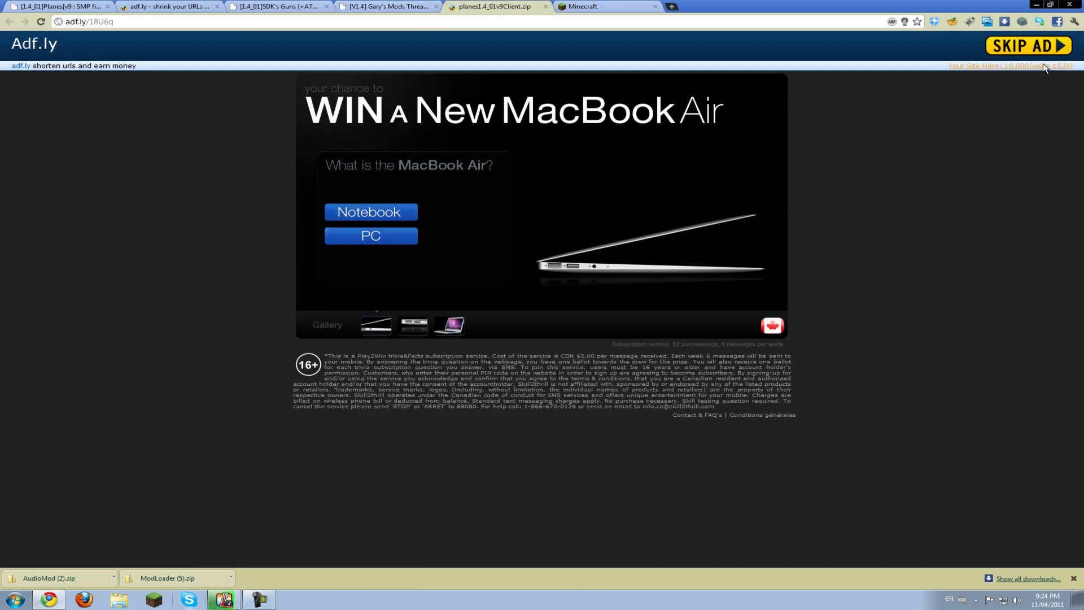
pyautogui.click(1028, 45)
pyautogui.click(615, 344)
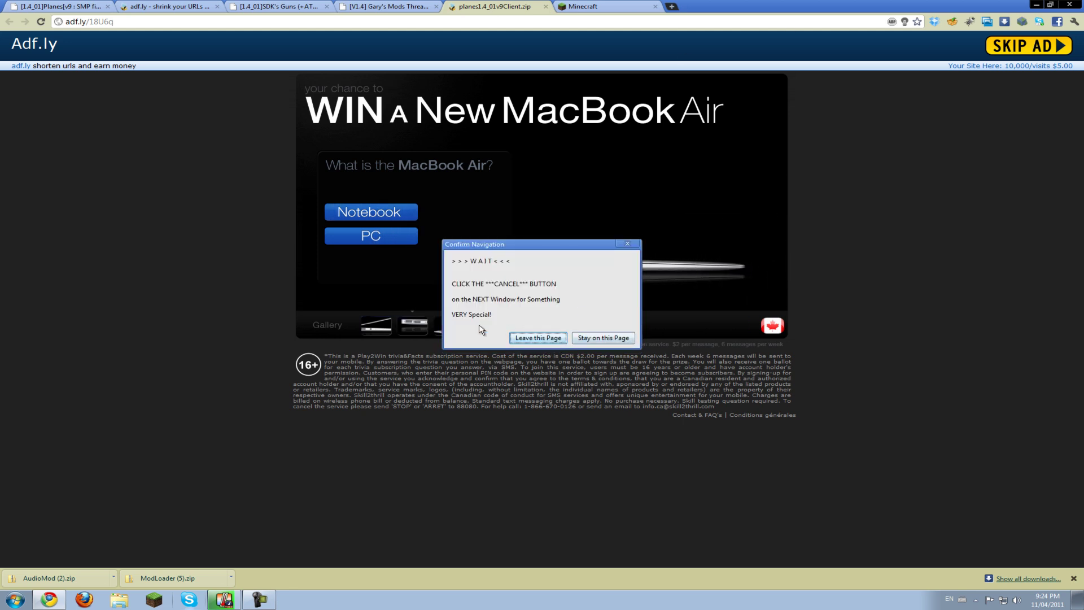
pyautogui.click(543, 339)
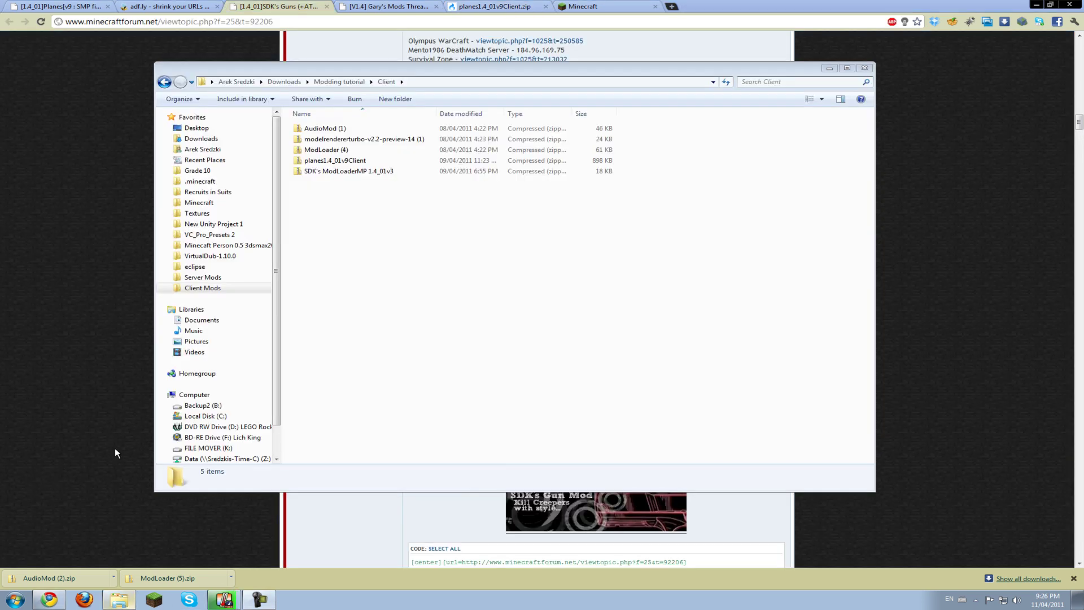
# Step: Select all five mod zips in the Modding tutorial Client folder, then deselect them
pyautogui.click(426, 217)
pyautogui.moveTo(358, 240); pyautogui.dragTo(348, 132)
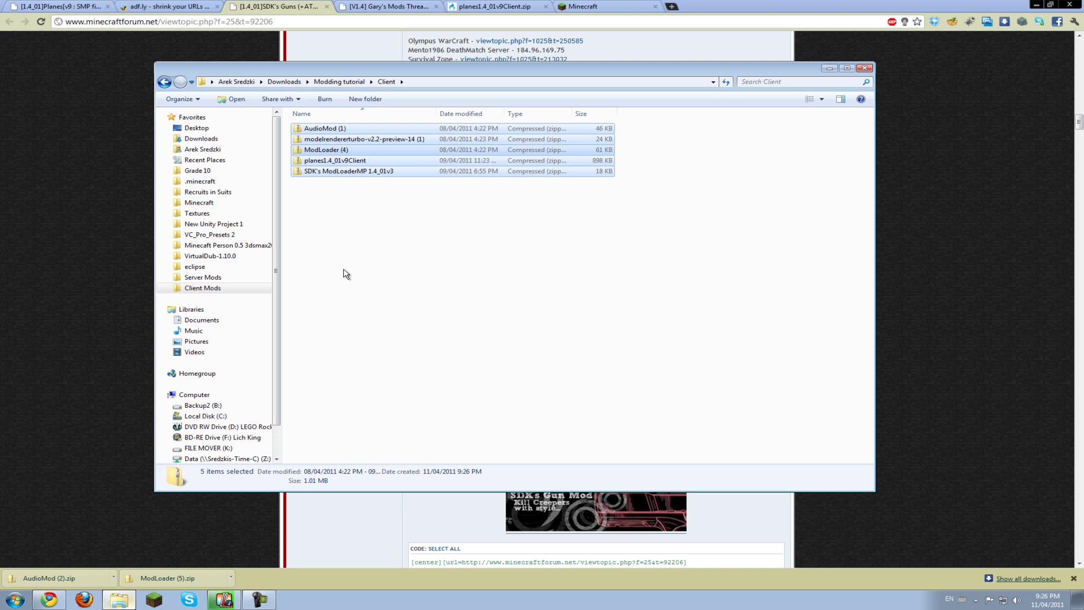
pyautogui.click(363, 252)
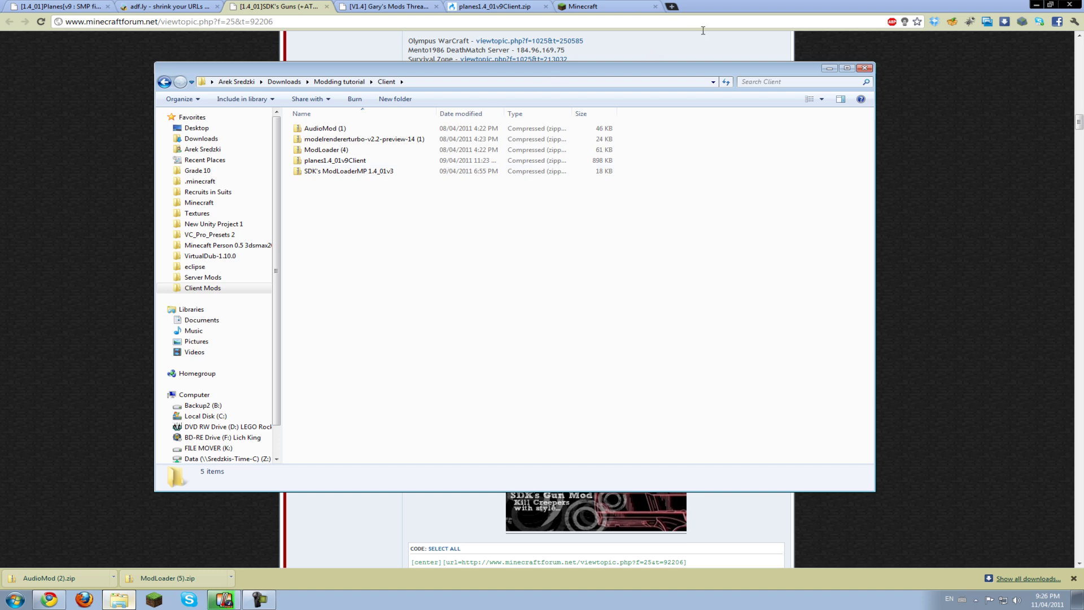
# Step: Search 'winrar' in a new tab and go to the RARLAB WinRAR downloads page
pyautogui.click(692, 5)
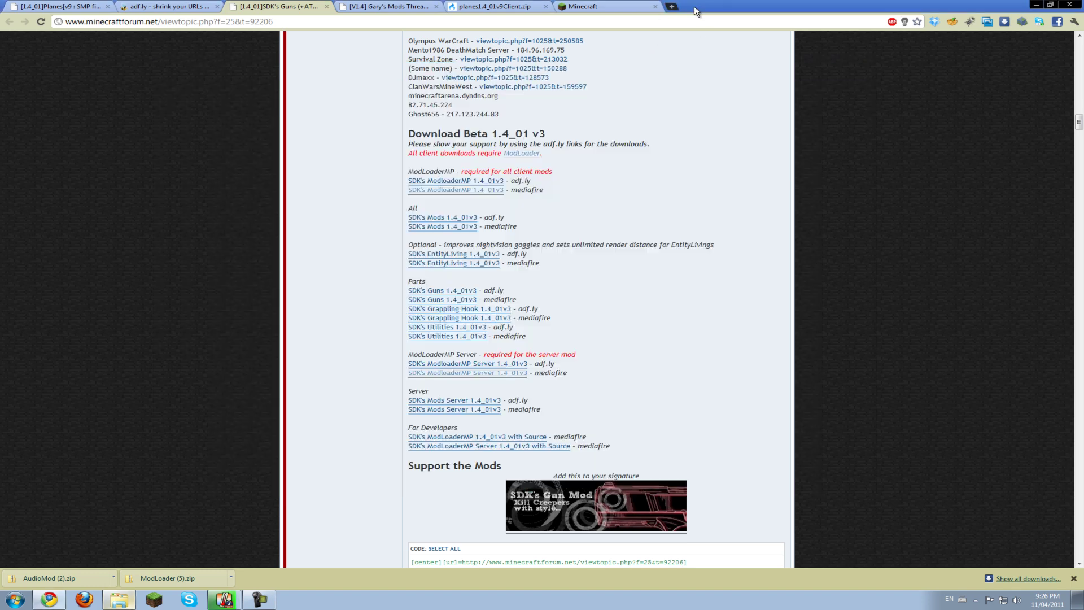
pyautogui.click(671, 6)
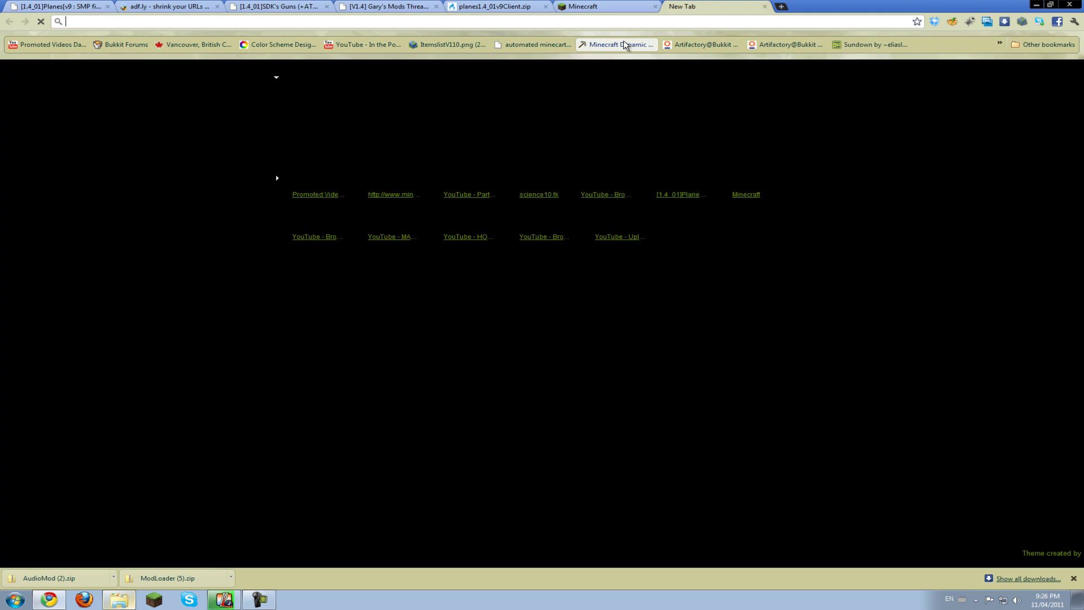
pyautogui.write('winrar')
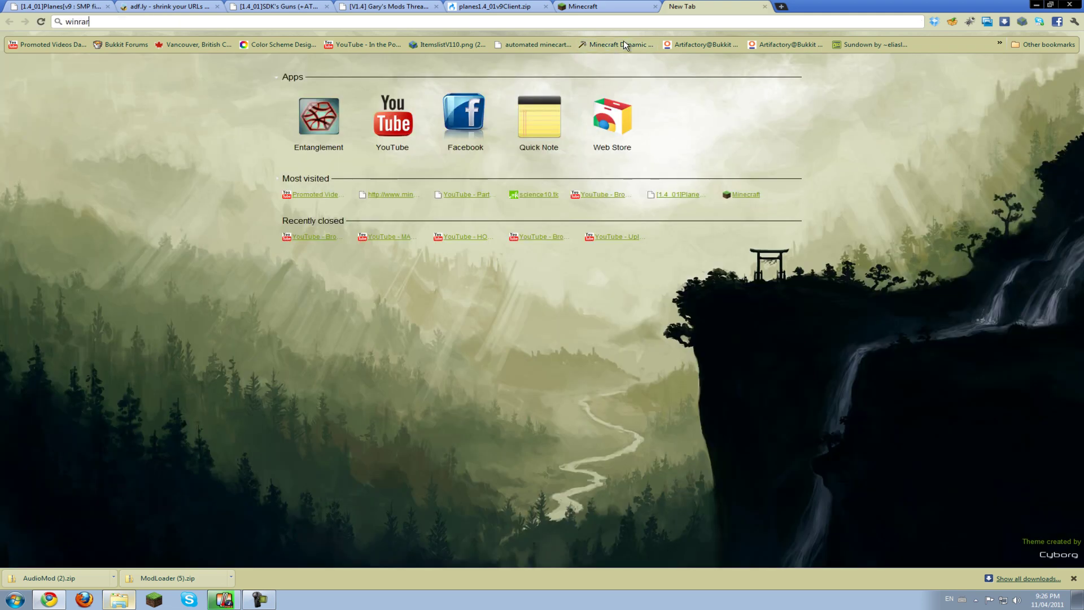
pyautogui.press('Return')
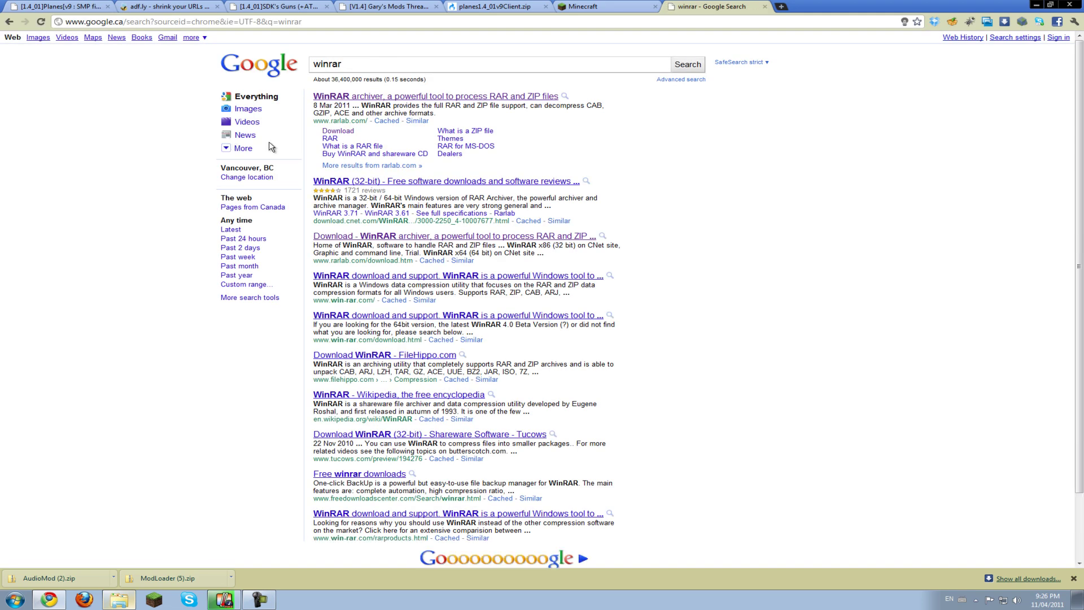
pyautogui.click(348, 100)
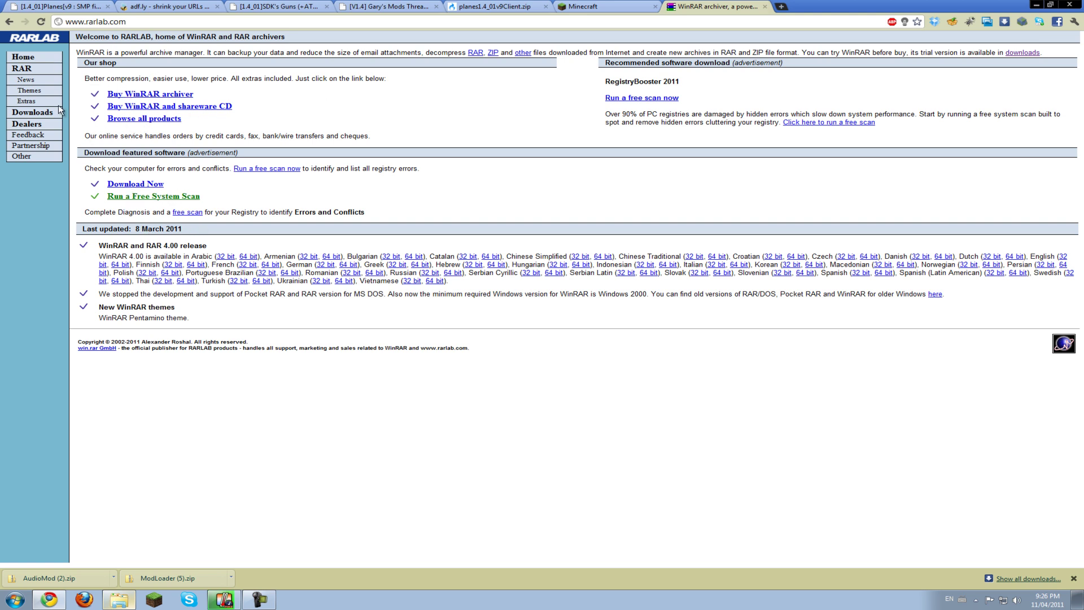
pyautogui.click(33, 113)
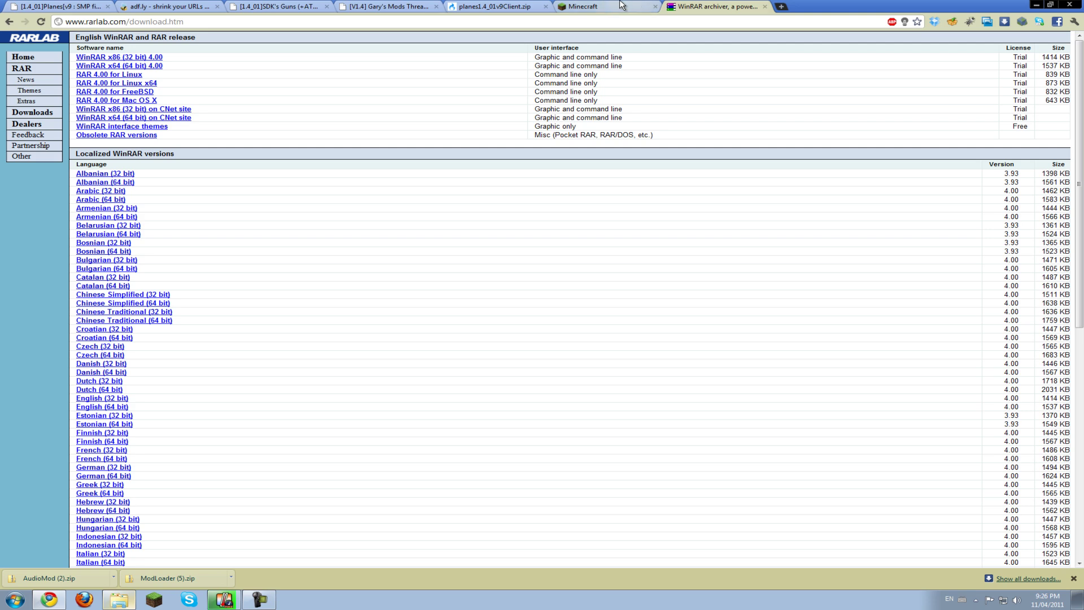
# Step: Open SDK's ModLoaderMP 1.4_01v3 zip in WinRAR and dismiss the license message
pyautogui.click(493, 6)
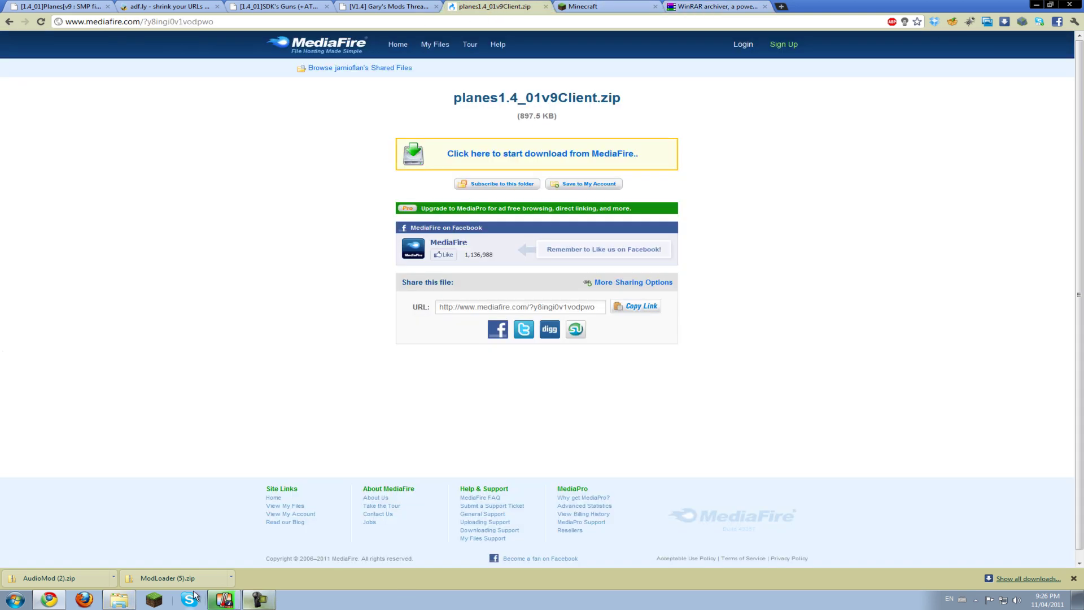
pyautogui.click(119, 599)
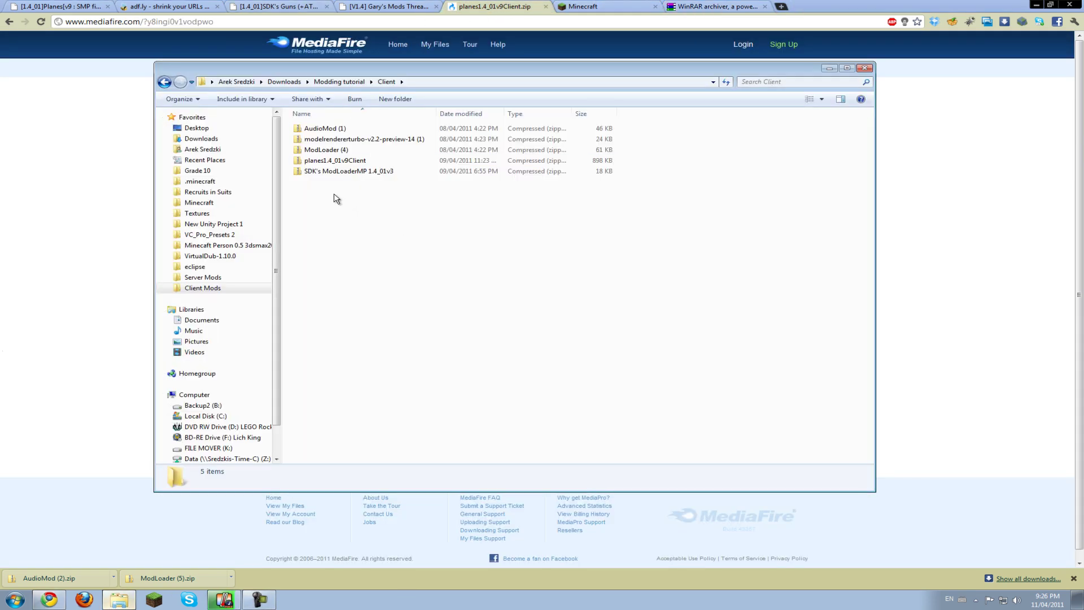
pyautogui.rightClick(326, 173)
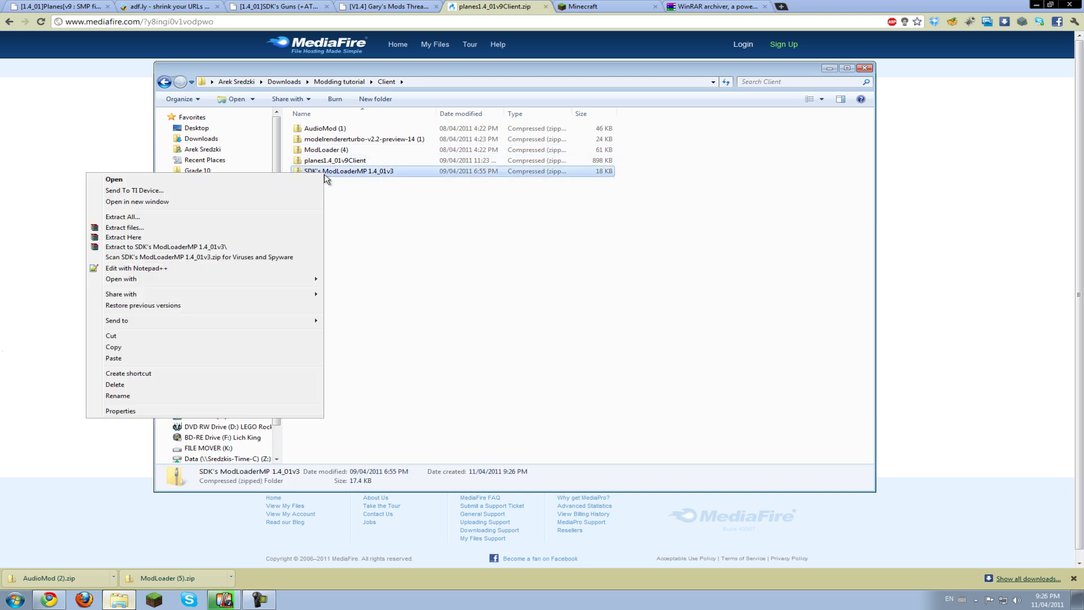
pyautogui.click(392, 290)
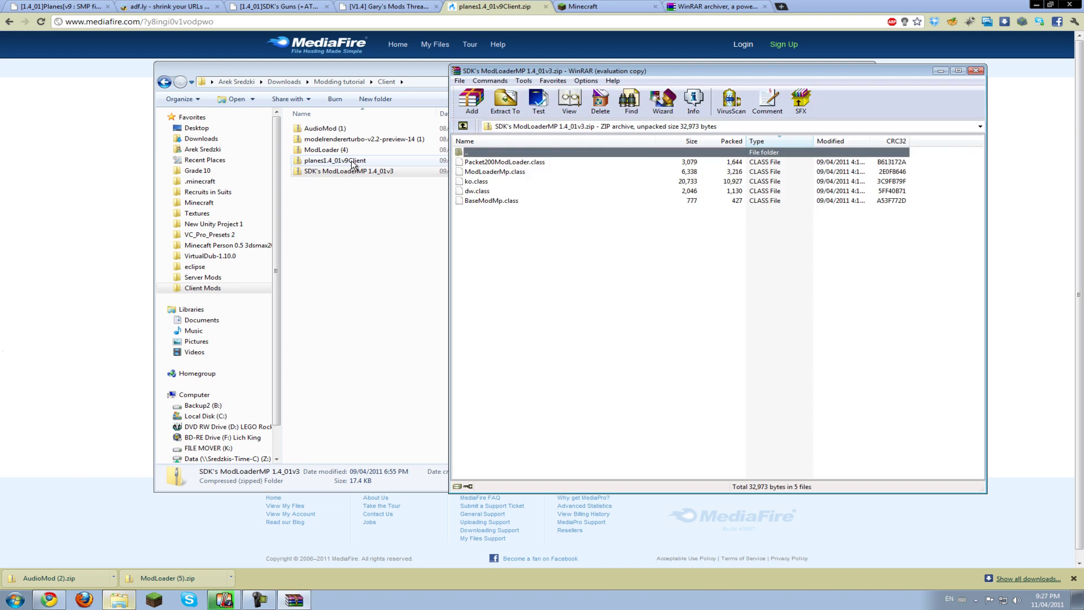
pyautogui.click(793, 285)
pyautogui.click(340, 159)
# Step: Open the planes1.4_01v9Client, ModLoader and AudioMod zips in WinRAR, then bring up the Run prompt
pyautogui.rightClick(342, 161)
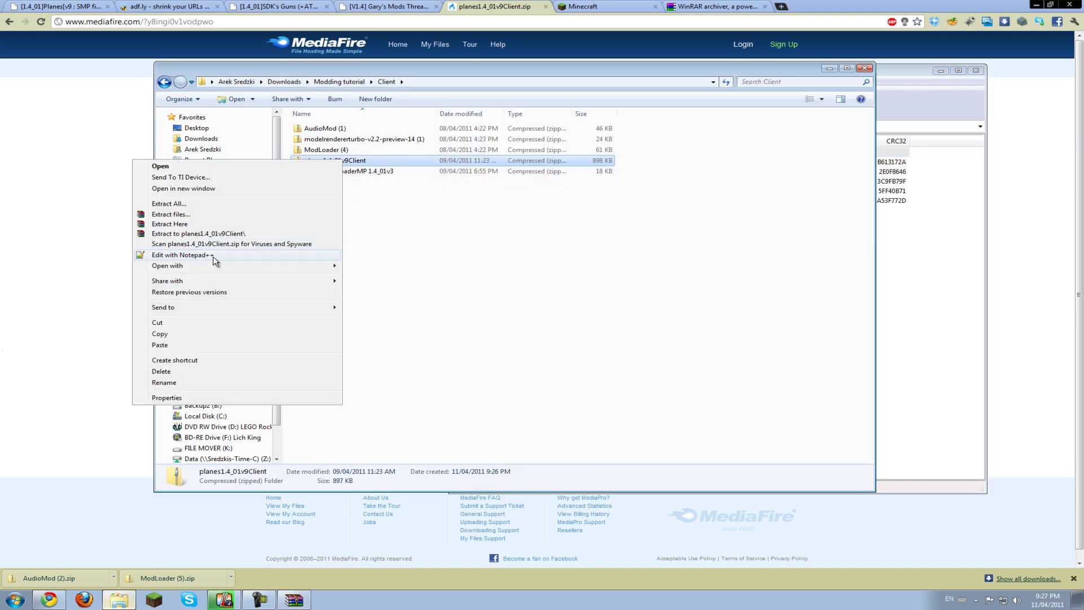
pyautogui.moveTo(217, 269)
pyautogui.click(93, 279)
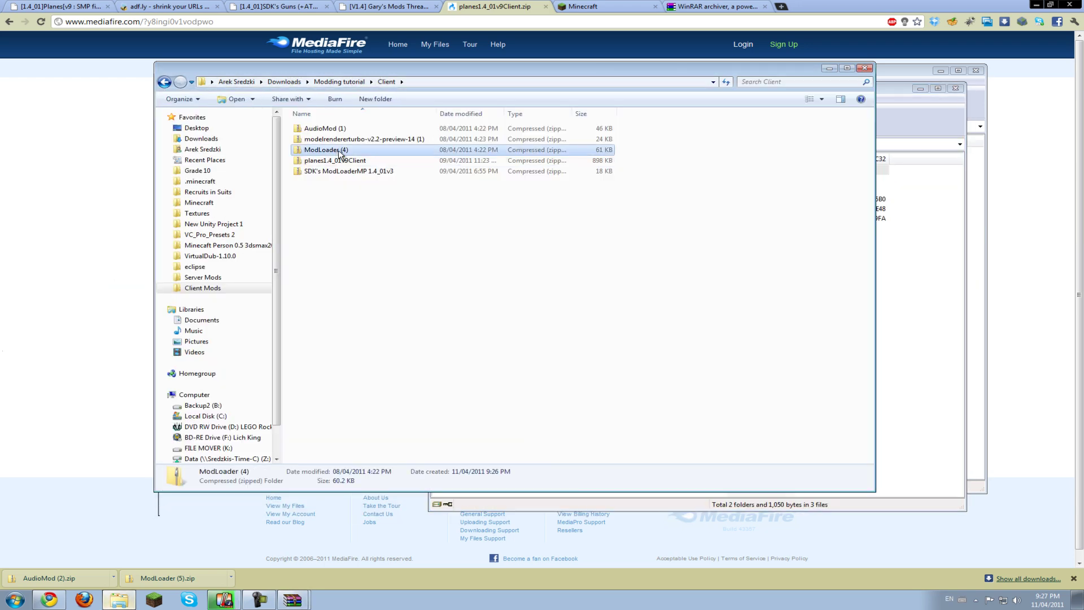
pyautogui.rightClick(339, 149)
pyautogui.click(94, 279)
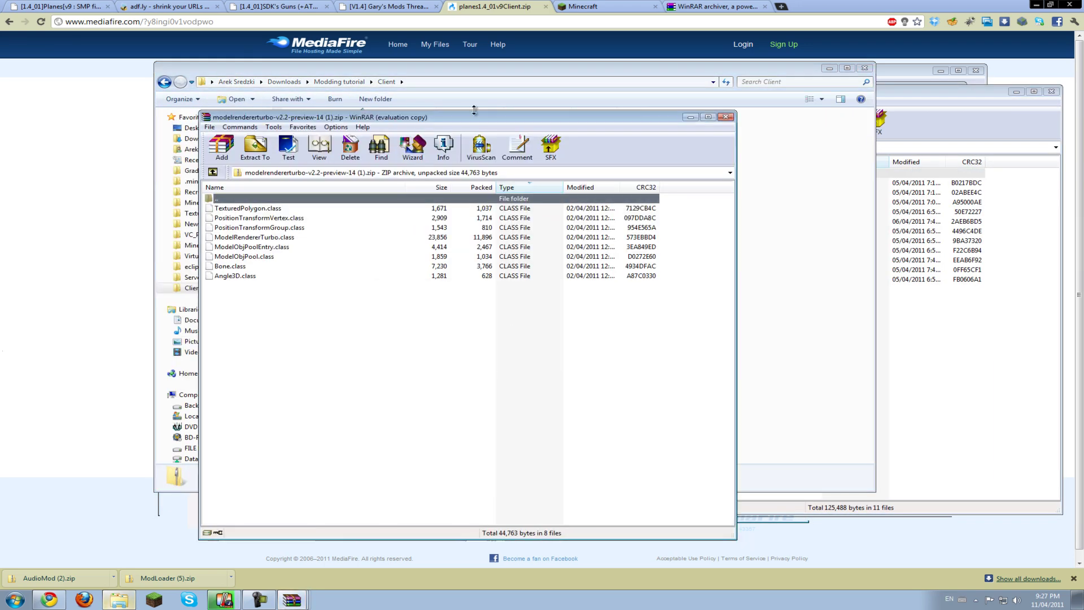
pyautogui.rightClick(308, 128)
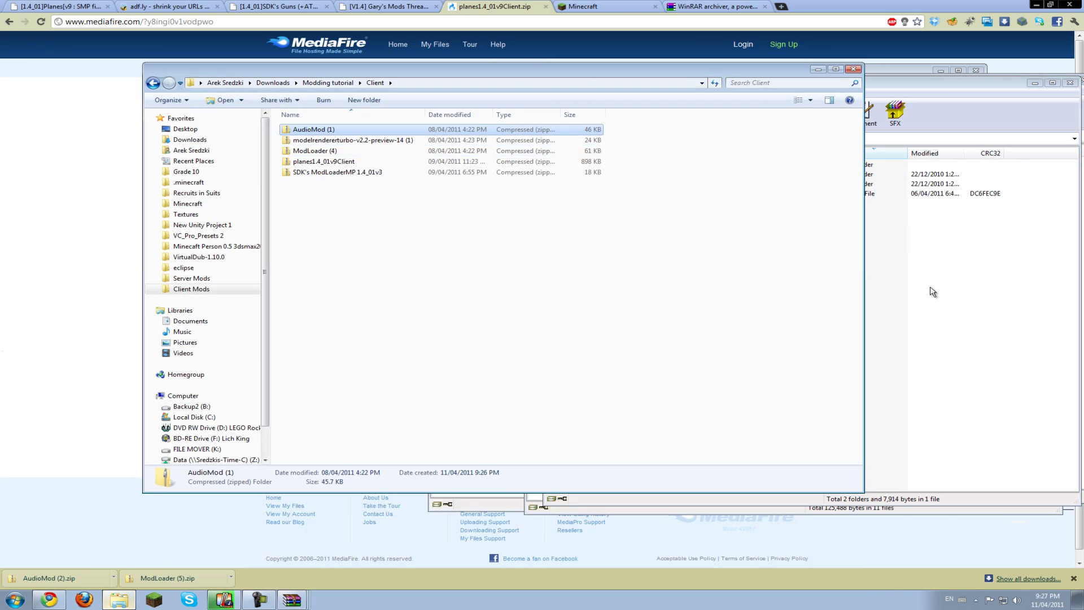
pyautogui.press('super')
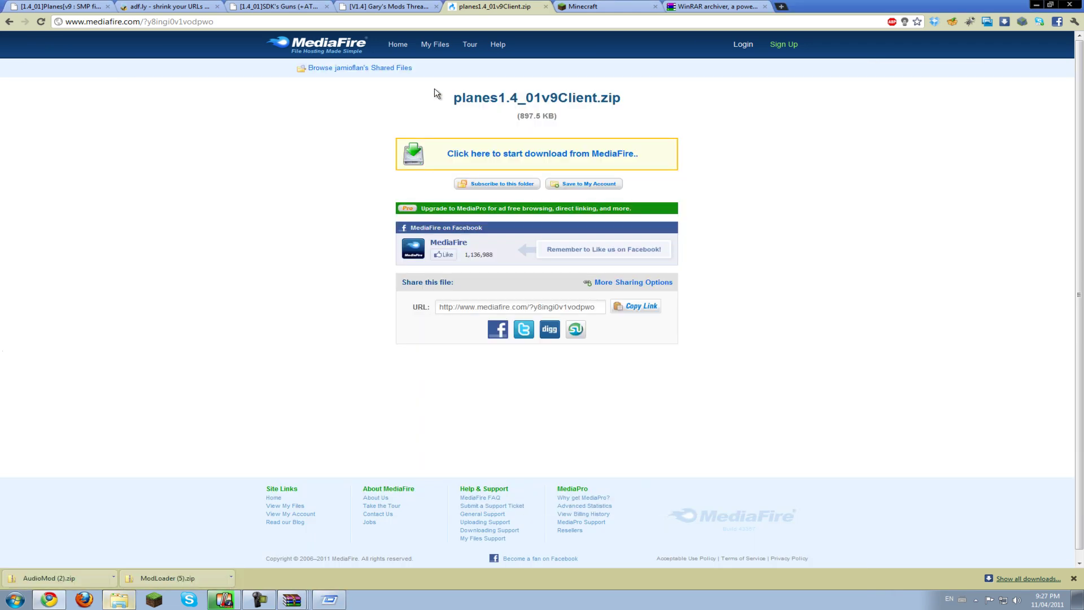
pyautogui.press('super+r')
# Step: Go to %appdata%\.minecraft\bin and select the minecraft-1.4_01 jar
pyautogui.write('%appdata%')
pyautogui.press('Return')
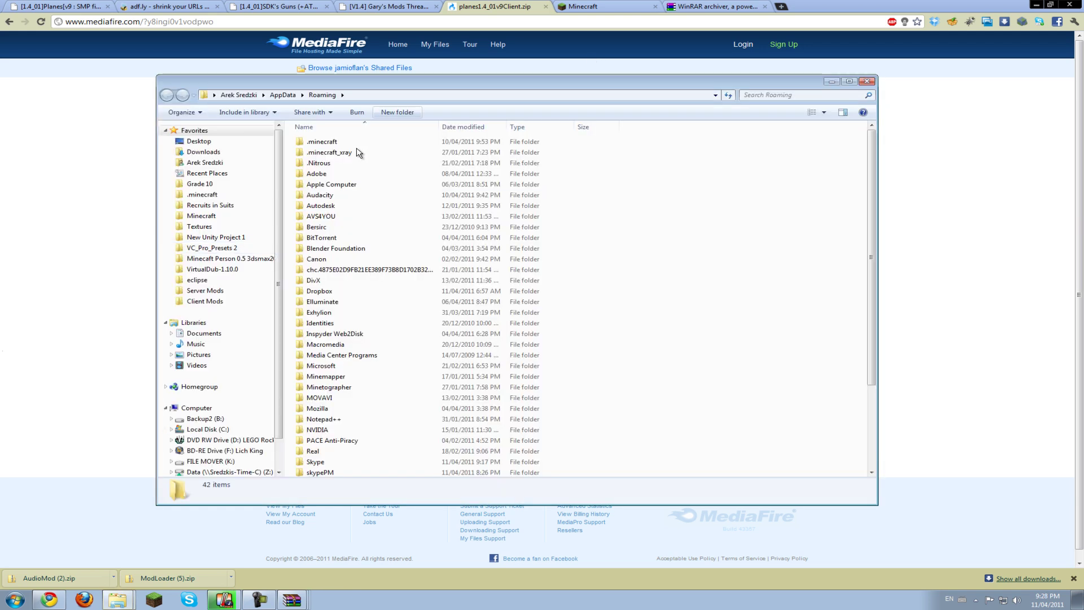
pyautogui.doubleClick(322, 142)
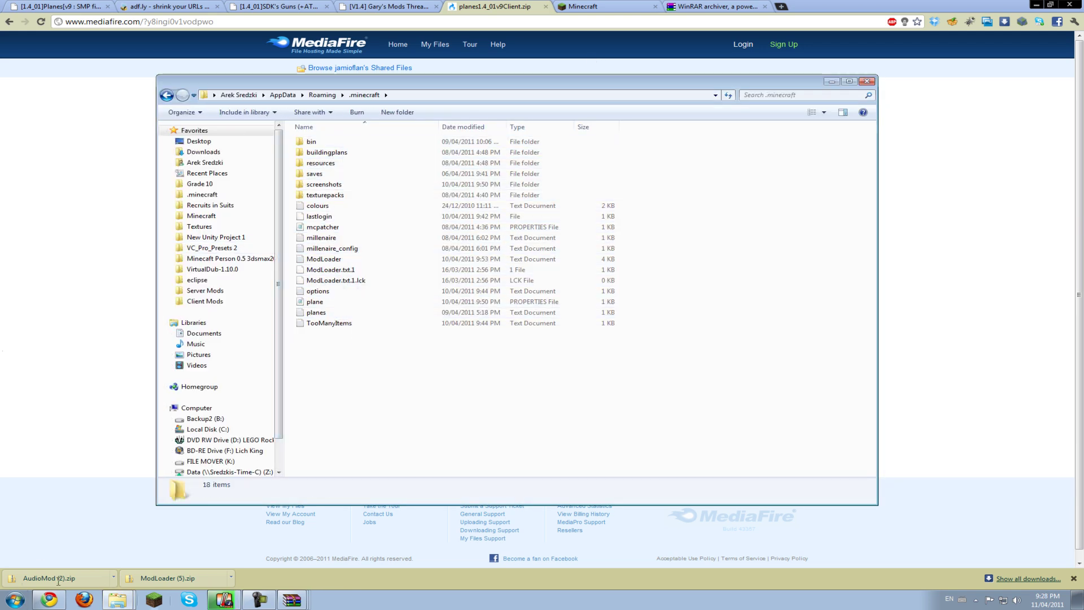
pyautogui.click(58, 577)
pyautogui.press('Return')
pyautogui.press('s')
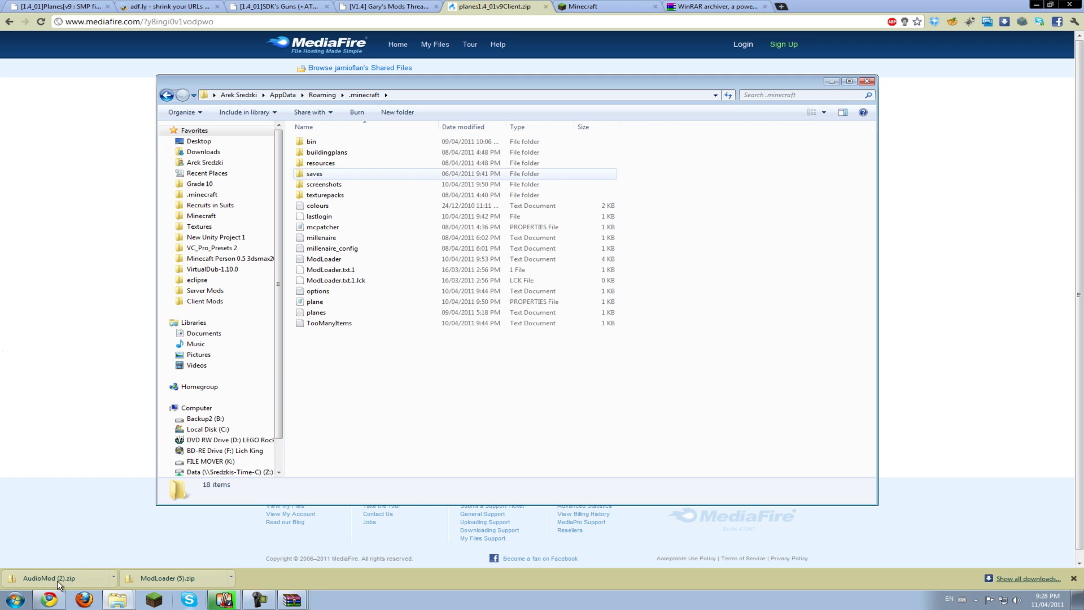
pyautogui.press('b')
pyautogui.press('Return')
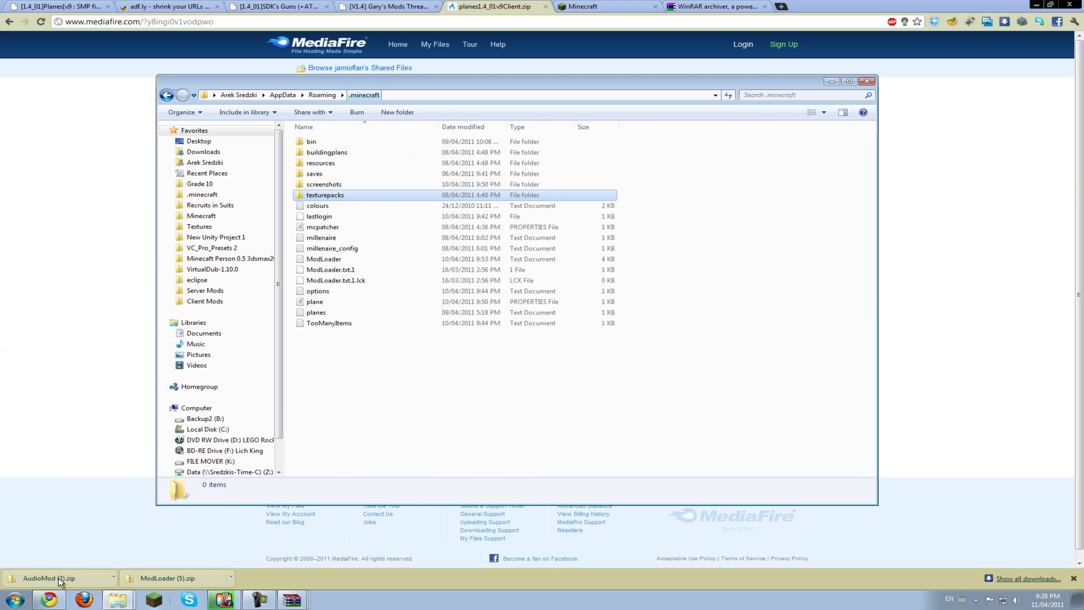
pyautogui.write('minecraft-1.4_01')
# Step: Duplicate minecraft-1.4_01, rename the copy 'minecraft vid', and open it with WinRAR
pyautogui.hotkey('ctrl', 'c')
pyautogui.hotkey('ctrl', 'v')
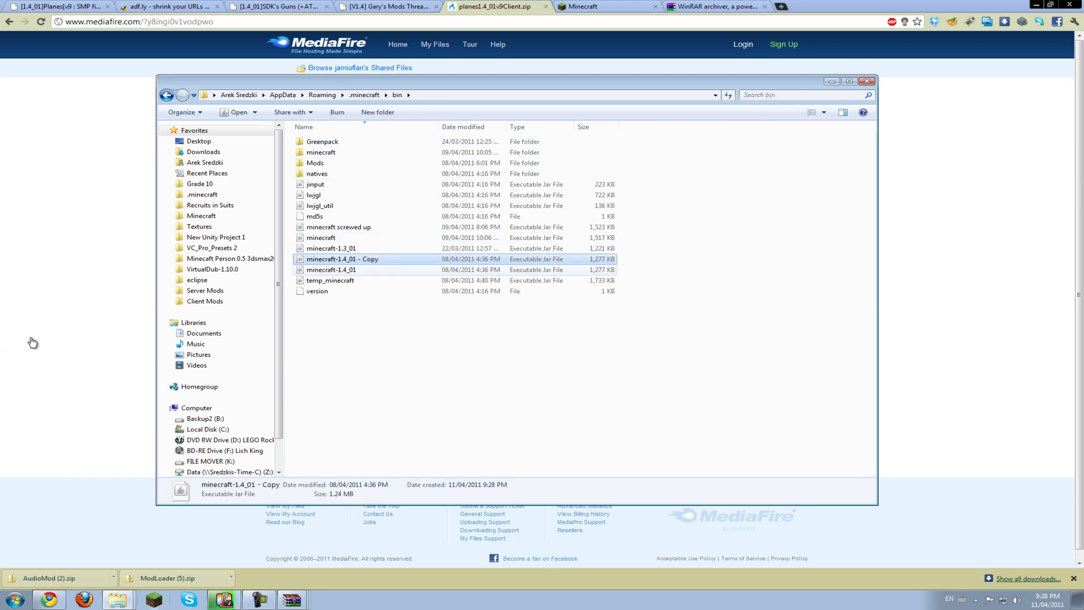
pyautogui.press('Up')
pyautogui.press('F2')
pyautogui.write('minecraft')
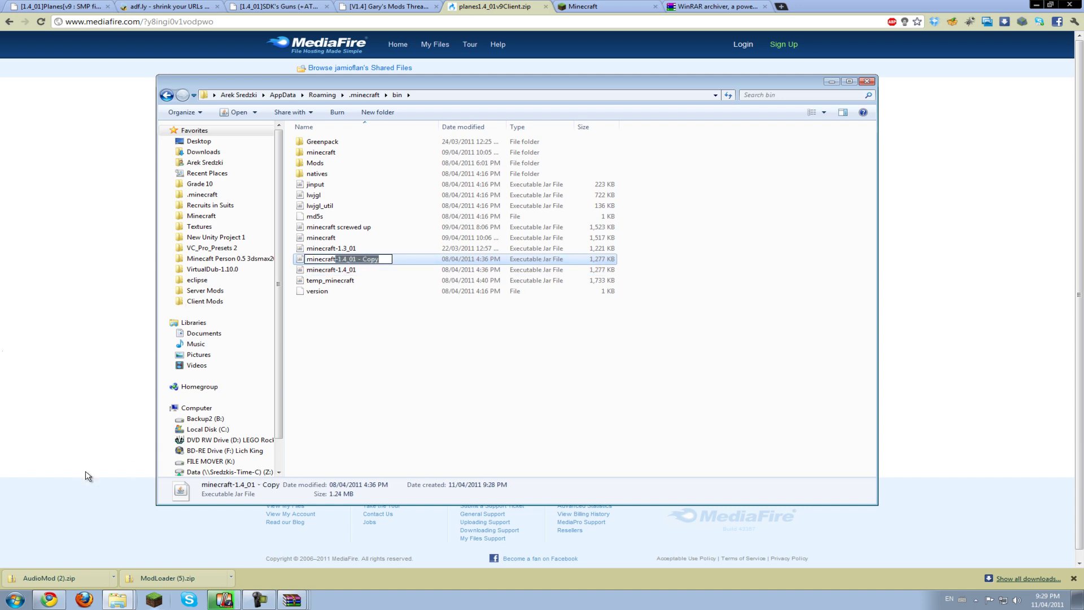
pyautogui.write(' vid')
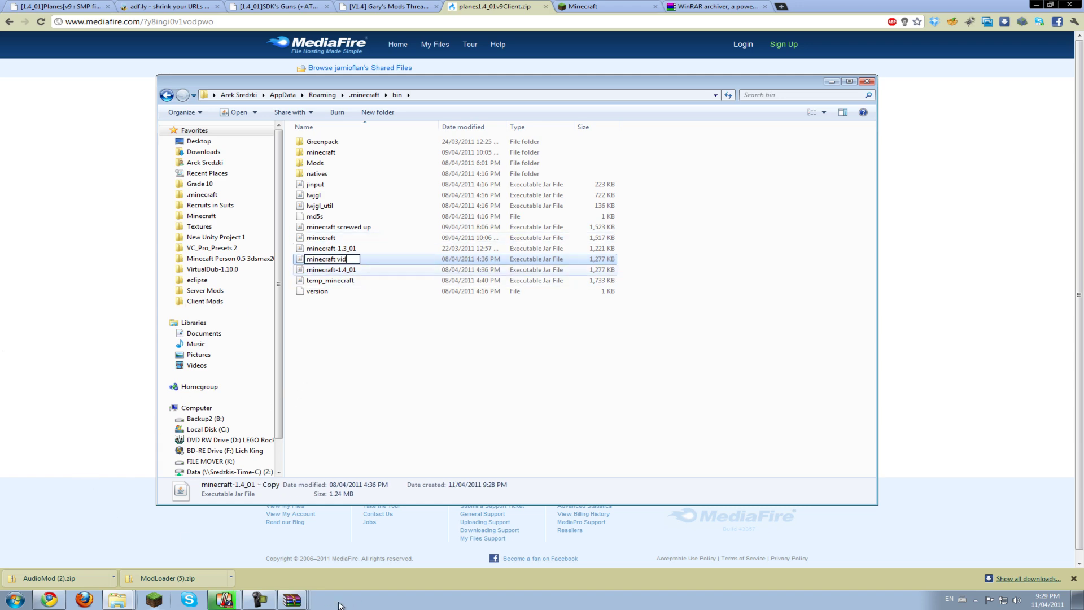
pyautogui.press('Return')
pyautogui.press('Menu')
pyautogui.press('Down')
pyautogui.press('Down')
pyautogui.press('Down')
pyautogui.press('Right')
pyautogui.press('Down')
# Step: Add the AudioMod contents and model renderer turbo files into minecraft vid.jar
pyautogui.press('Return')
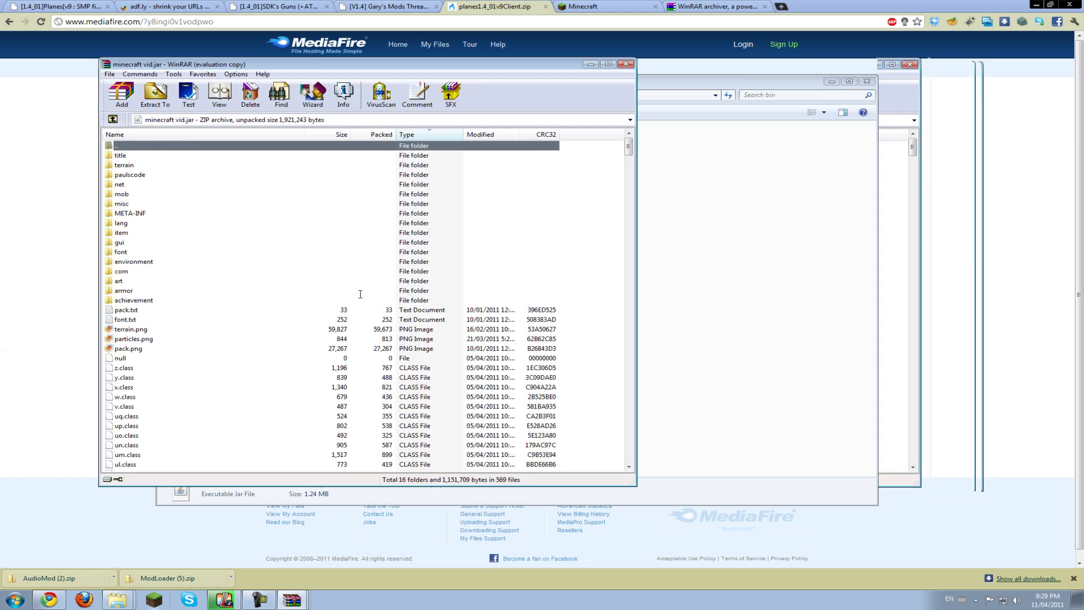
pyautogui.hotkey('ctrl', 'a')
pyautogui.hotkey('ctrl', 'c')
pyautogui.hotkey('alt', 'Tab')
pyautogui.hotkey('ctrl', 'v')
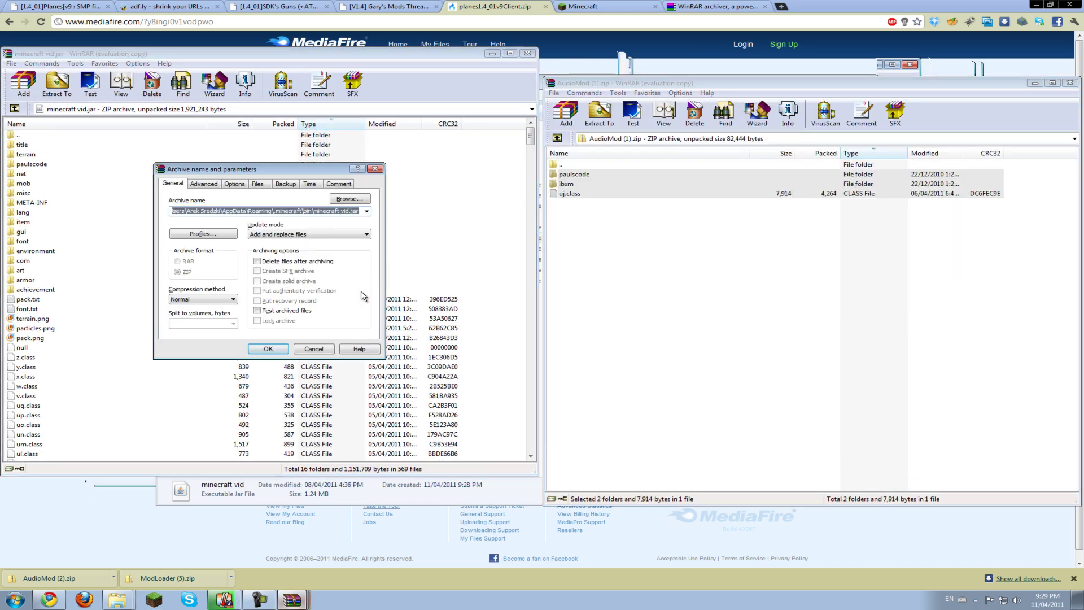
pyautogui.press('Return')
pyautogui.hotkey('alt', 'Tab')
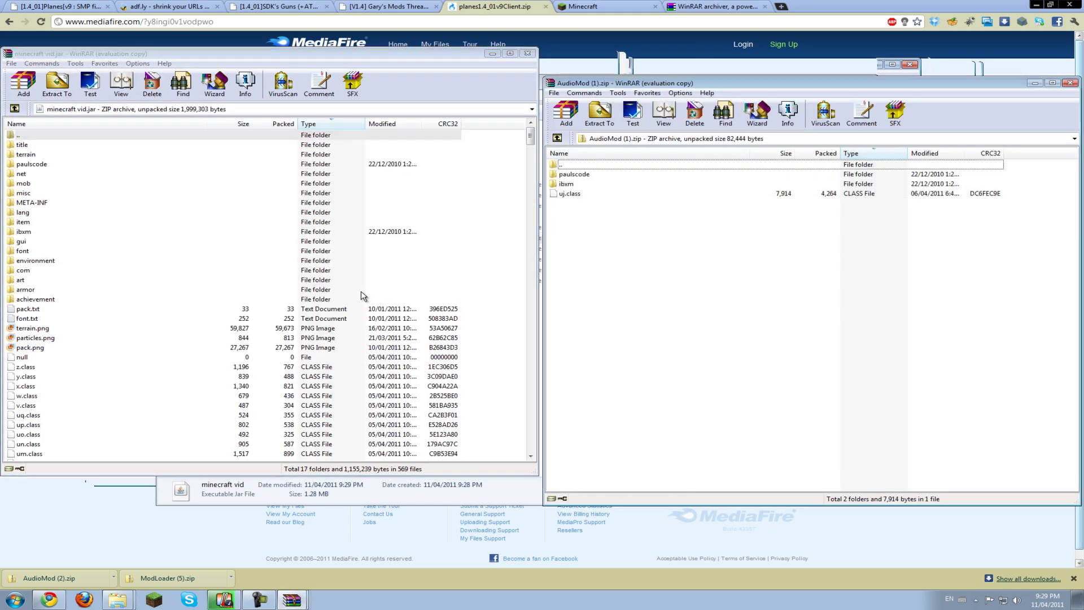
pyautogui.hotkey('ctrl', 'c')
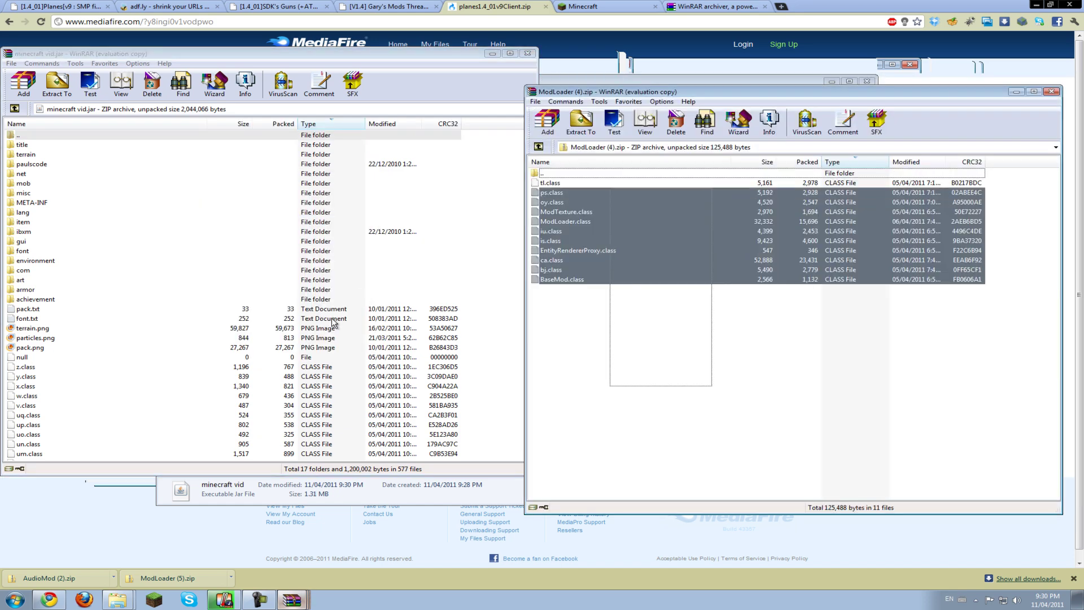
pyautogui.hotkey('alt', 'Tab')
pyautogui.hotkey('ctrl', 'v')
pyautogui.press('Return')
# Step: Add the ModLoaderMp class files and Planes jar files into minecraft vid.jar
pyautogui.hotkey('alt', 'Tab')
pyautogui.hotkey('ctrl', 'a')
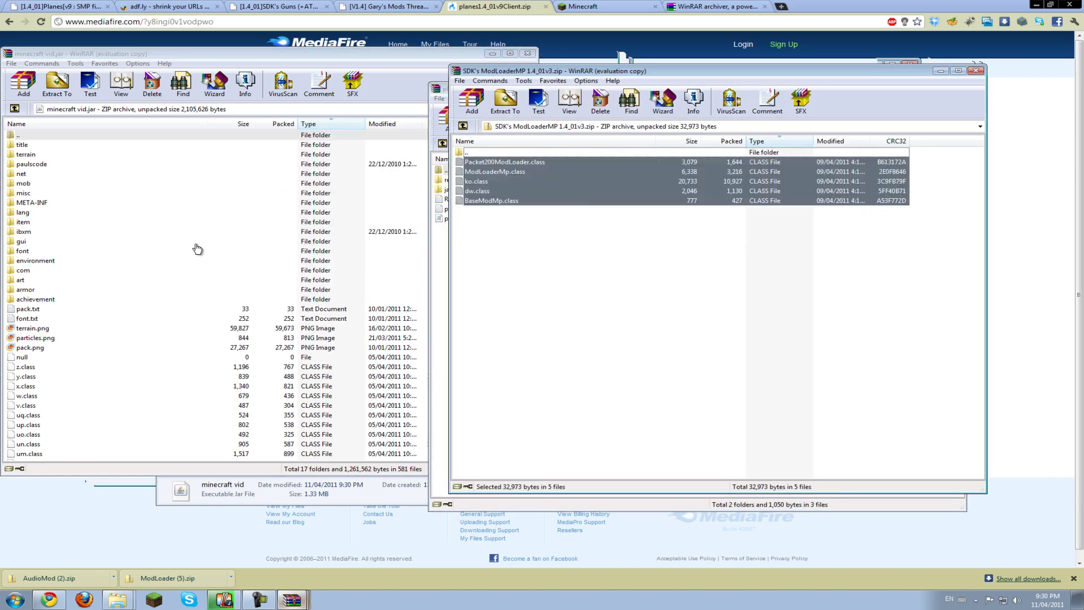
pyautogui.hotkey('ctrl', 'c')
pyautogui.hotkey('alt', 'Tab')
pyautogui.hotkey('ctrl', 'v')
pyautogui.press('Return')
pyautogui.hotkey('alt', 'Tab')
pyautogui.press('Down')
pyautogui.press('Down')
pyautogui.press('Return')
pyautogui.hotkey('ctrl', 'a')
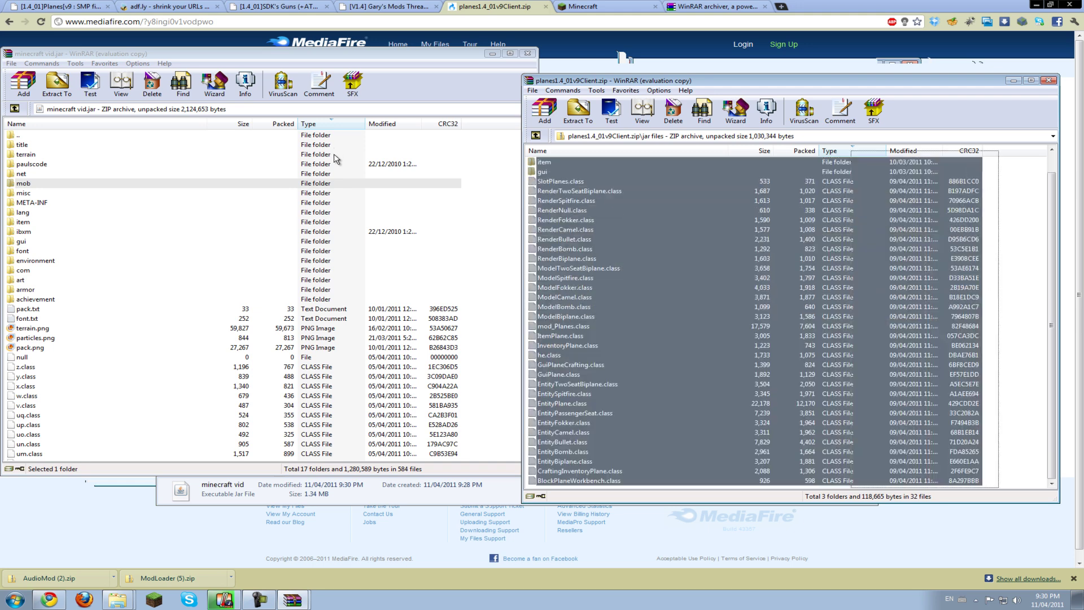
pyautogui.hotkey('ctrl', 'c')
pyautogui.hotkey('alt', 'Tab')
pyautogui.hotkey('ctrl', 'v')
pyautogui.press('Return')
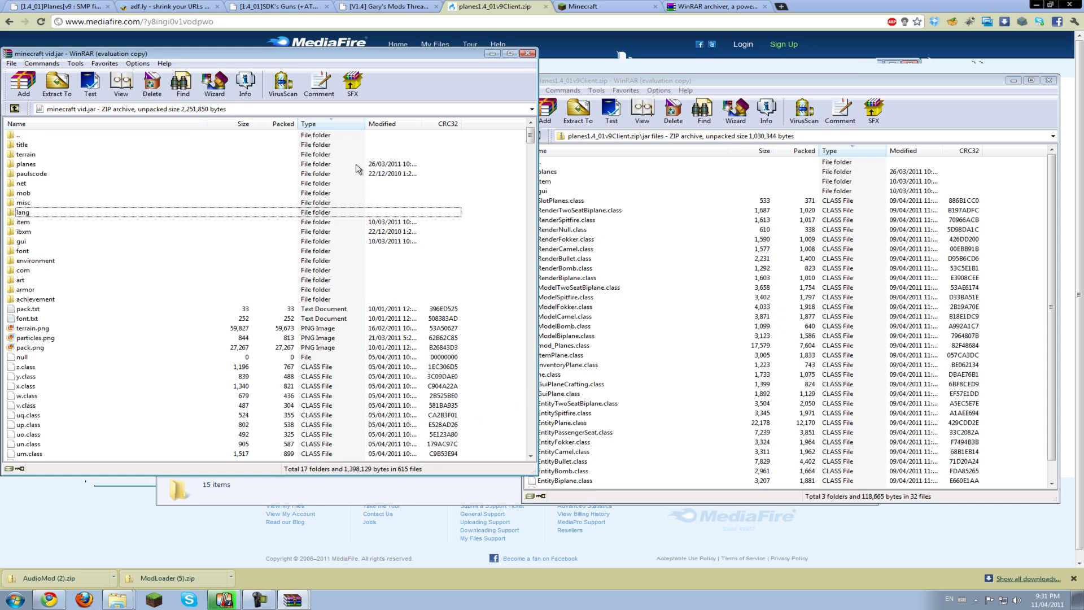
# Step: Place planes.txt, plane.properties and resource files into .minecraft, replacing existing ones
pyautogui.hotkey('alt', 'Tab')
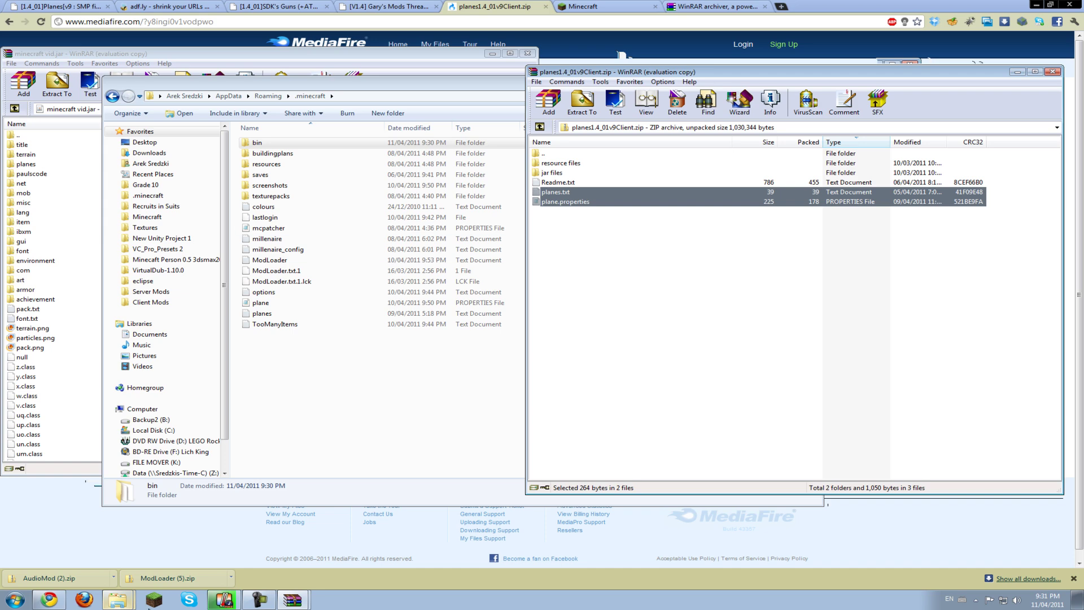
pyautogui.press('Return')
pyautogui.click(499, 431)
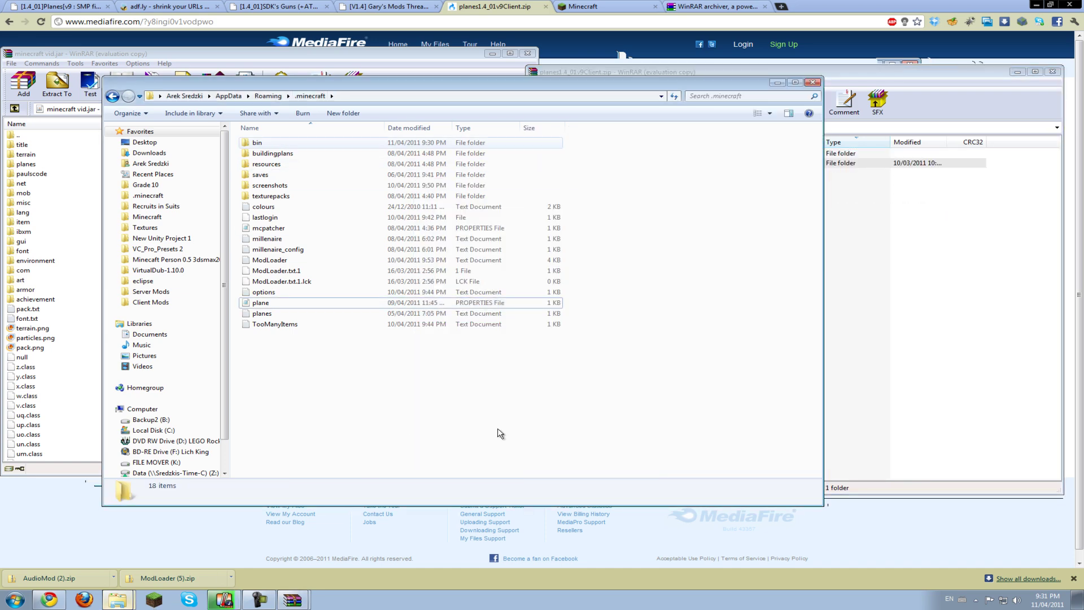
pyautogui.moveTo(903, 162); pyautogui.dragTo(626, 282)
pyautogui.click(626, 309)
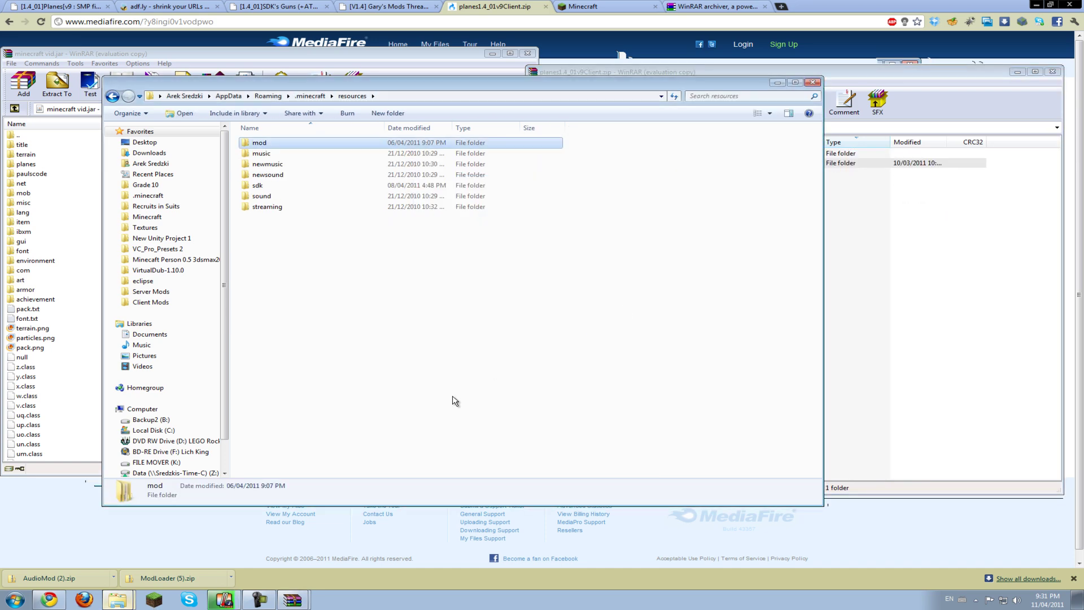
pyautogui.hotkey('alt', 'F4')
pyautogui.hotkey('alt', 'F4')
pyautogui.hotkey('alt', 'F4')
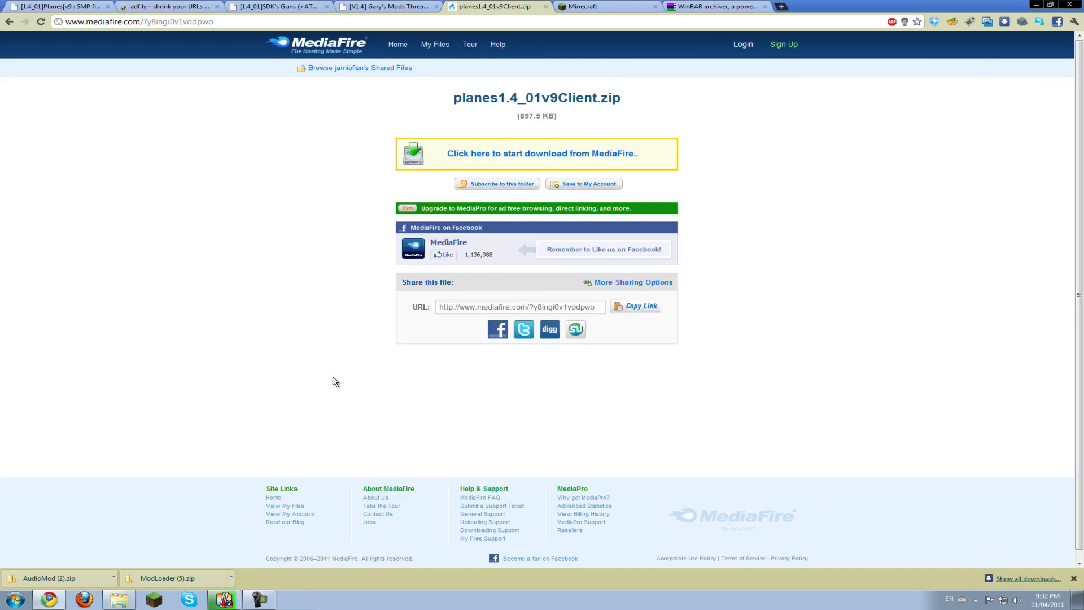
# Step: Download minecraft_server.jar from minecraft.net and show it in its folder
pyautogui.hotkey('ctrl', 'Tab')
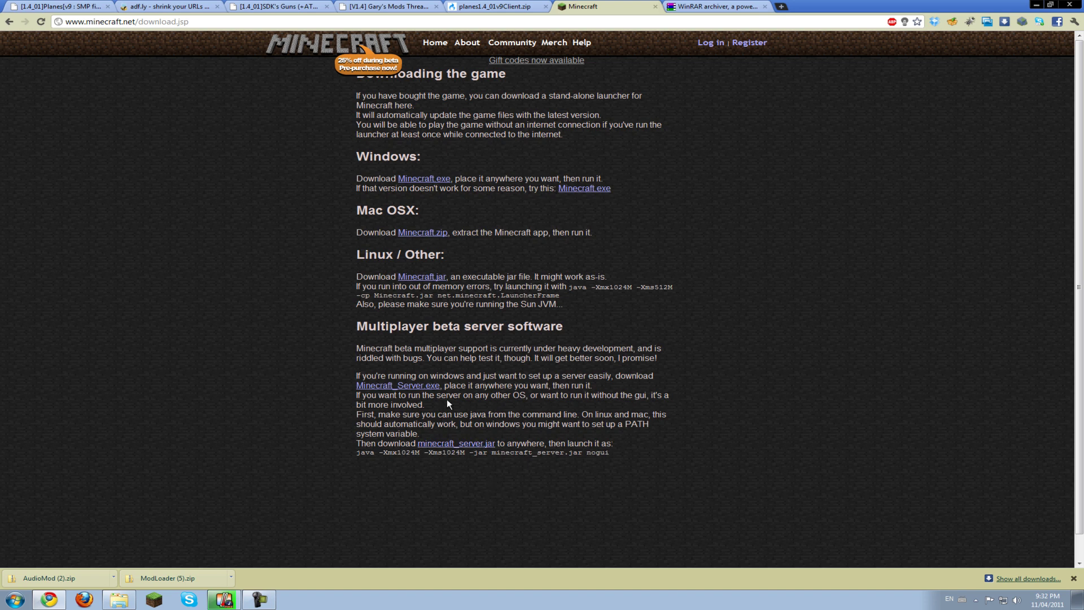
pyautogui.scroll(-1, 486, 324)
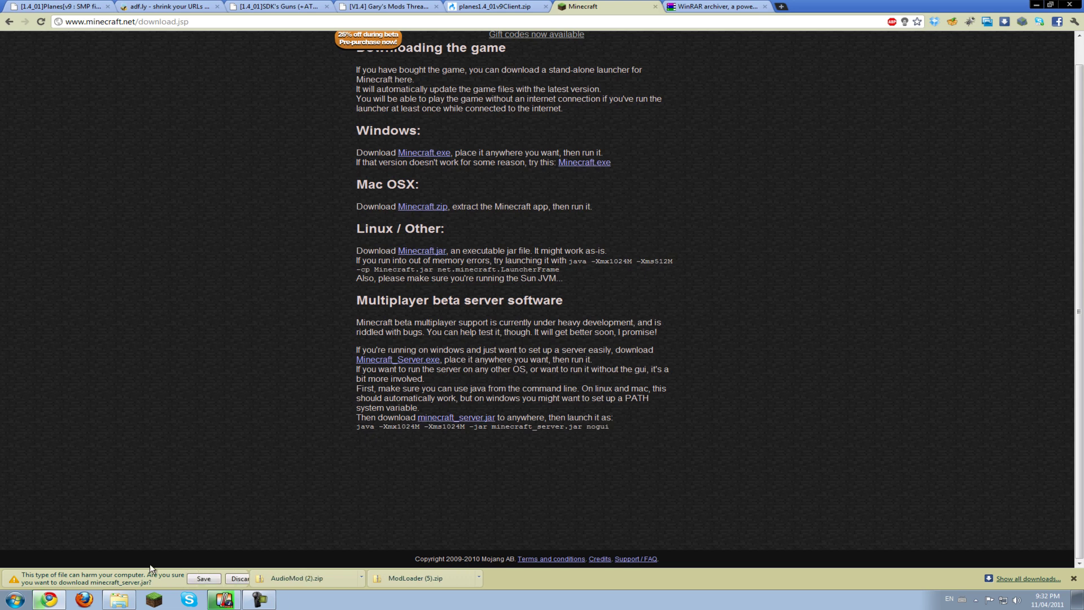
pyautogui.click(203, 579)
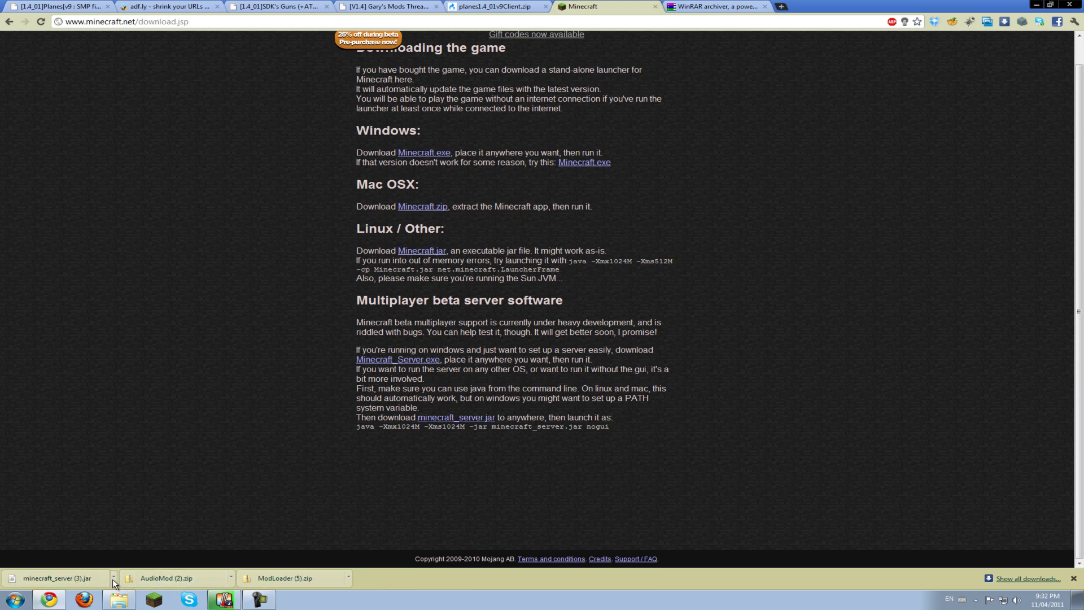
pyautogui.rightClick(125, 583)
pyautogui.click(139, 564)
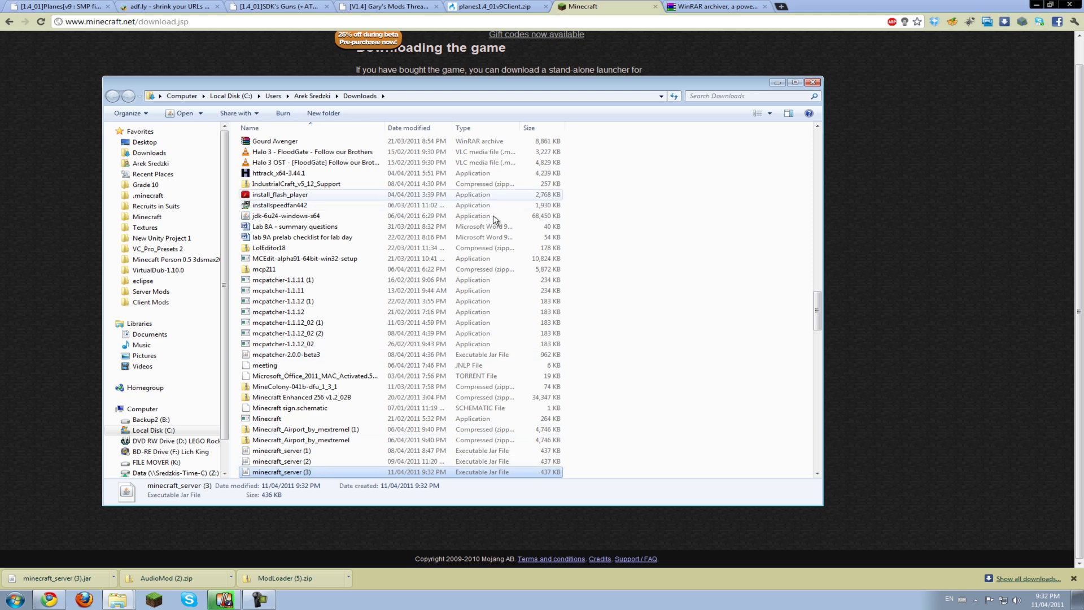
# Step: Paste minecraft_server (3).jar into the Downloads\Modding tutorial folder
pyautogui.click(624, 194)
pyautogui.scroll(11, 683, 263)
pyautogui.scroll(20, 673, 281)
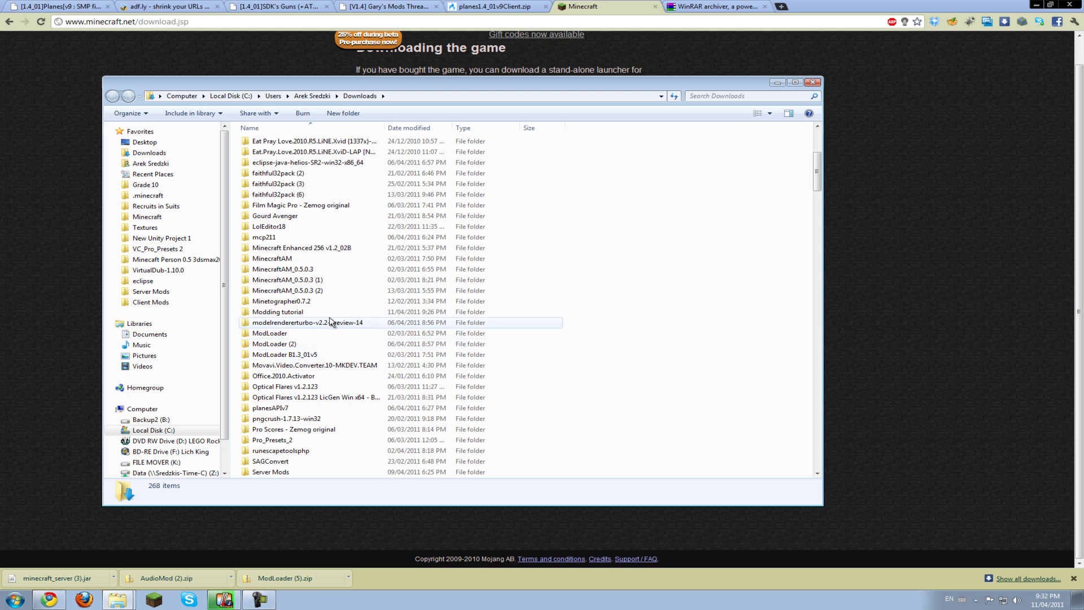
pyautogui.doubleClick(299, 312)
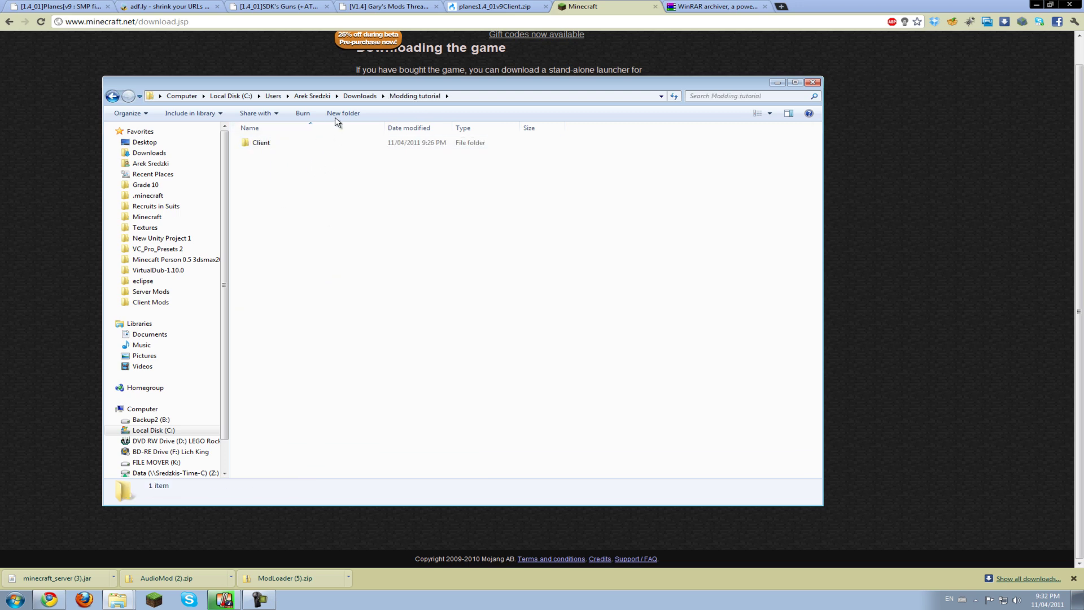
pyautogui.hotkey('ctrl', 'v')
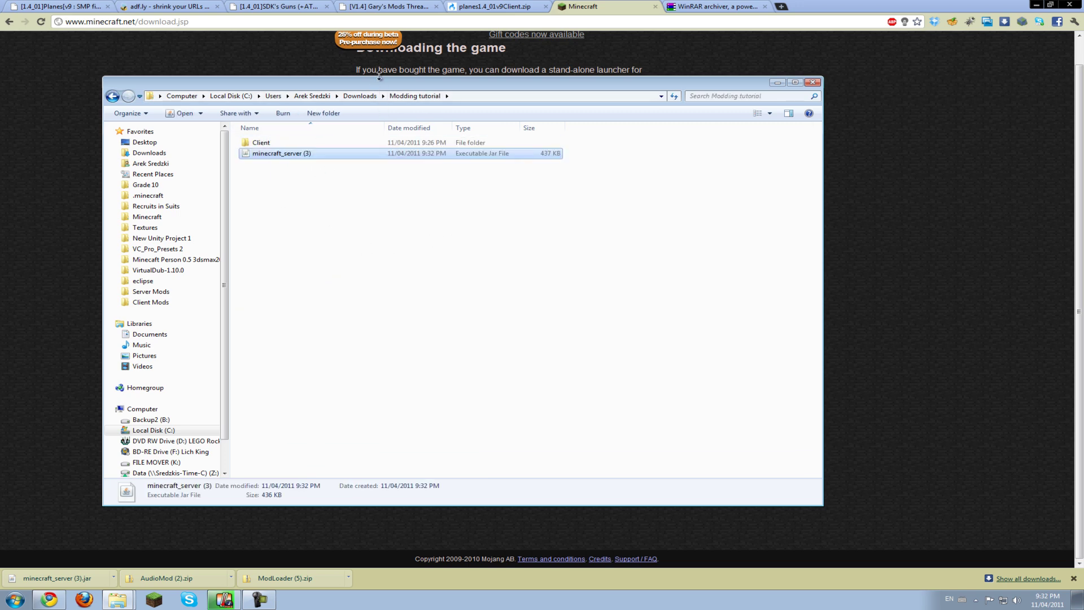
pyautogui.moveTo(376, 87); pyautogui.dragTo(508, 102)
pyautogui.click(900, 58)
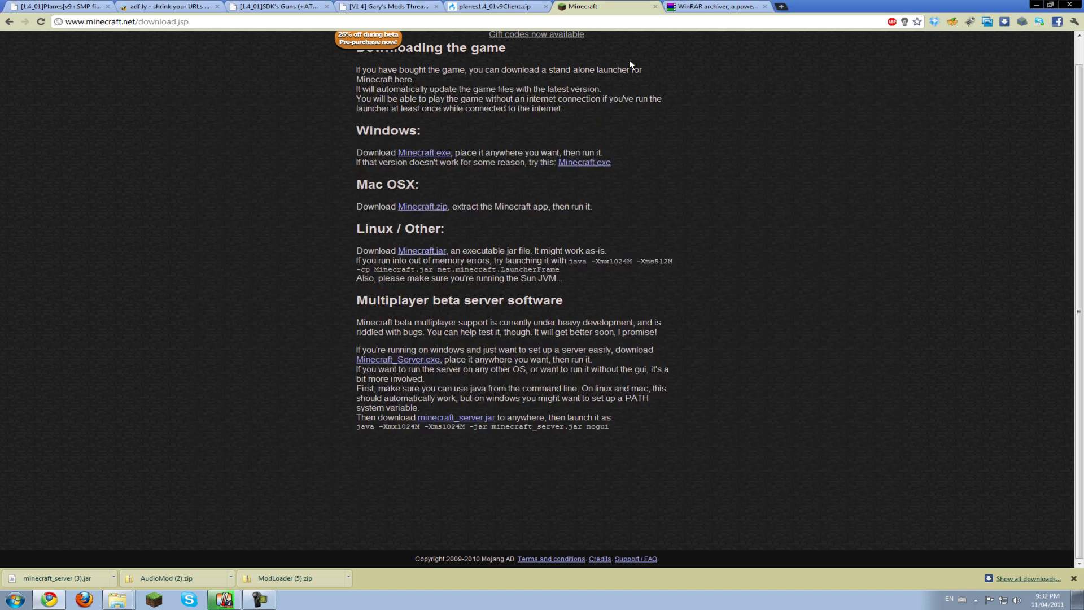
# Step: Download the planes1.4_01v9Server zip from MediaFire, skipping adf.ly, and open it from its folder
pyautogui.click(72, 6)
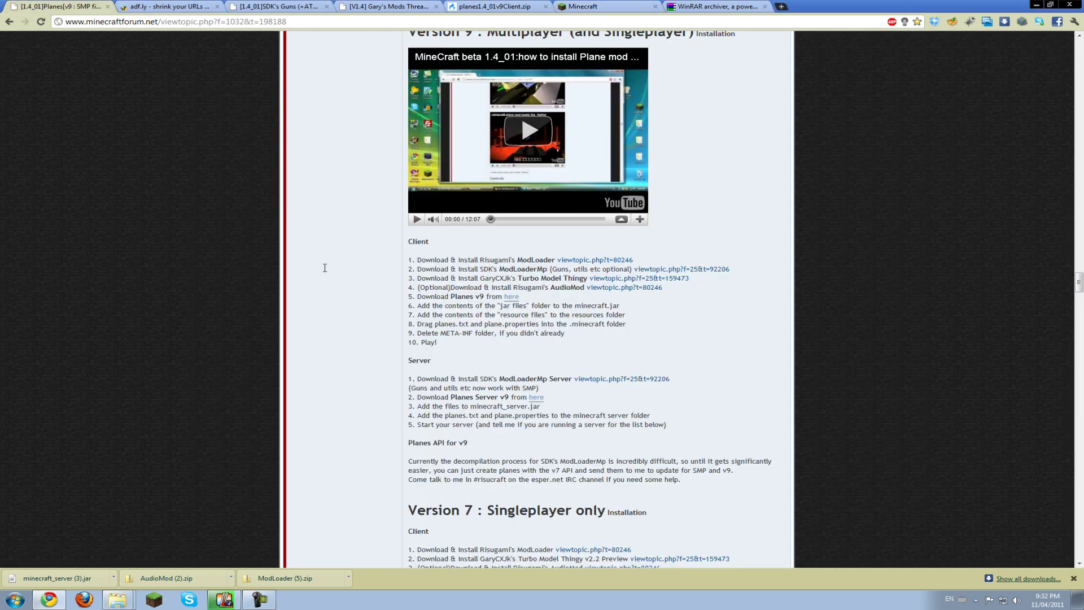
pyautogui.scroll(-1, 589, 327)
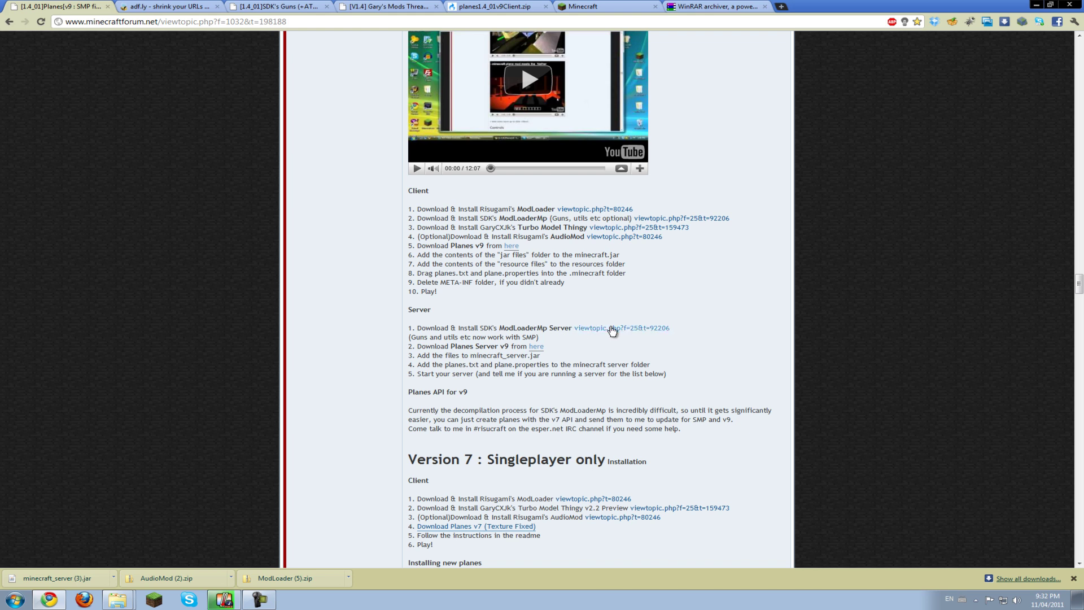
pyautogui.middleClick(582, 328)
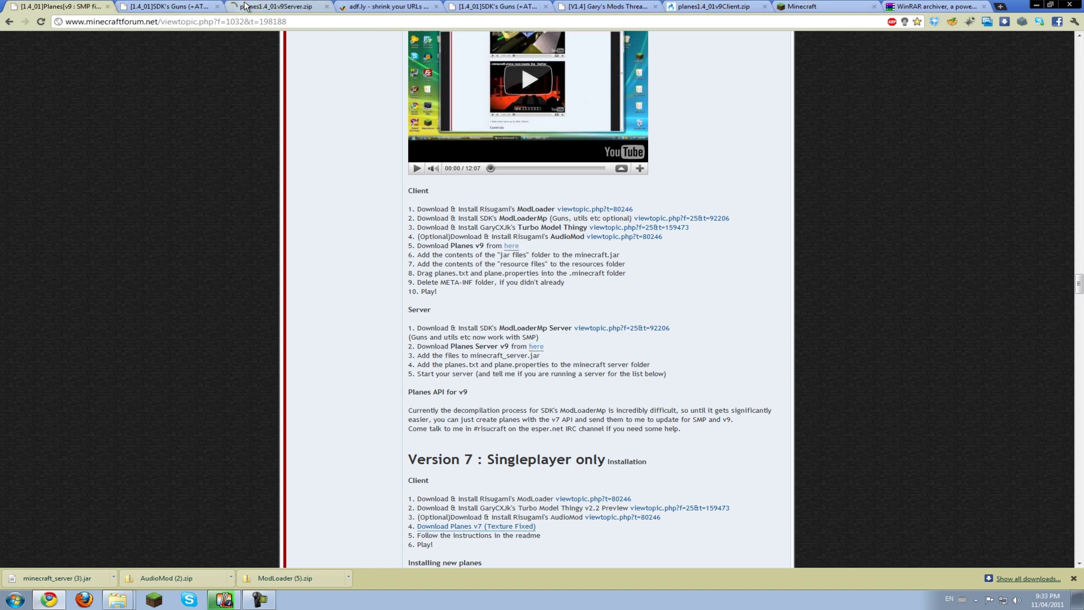
pyautogui.click(252, 7)
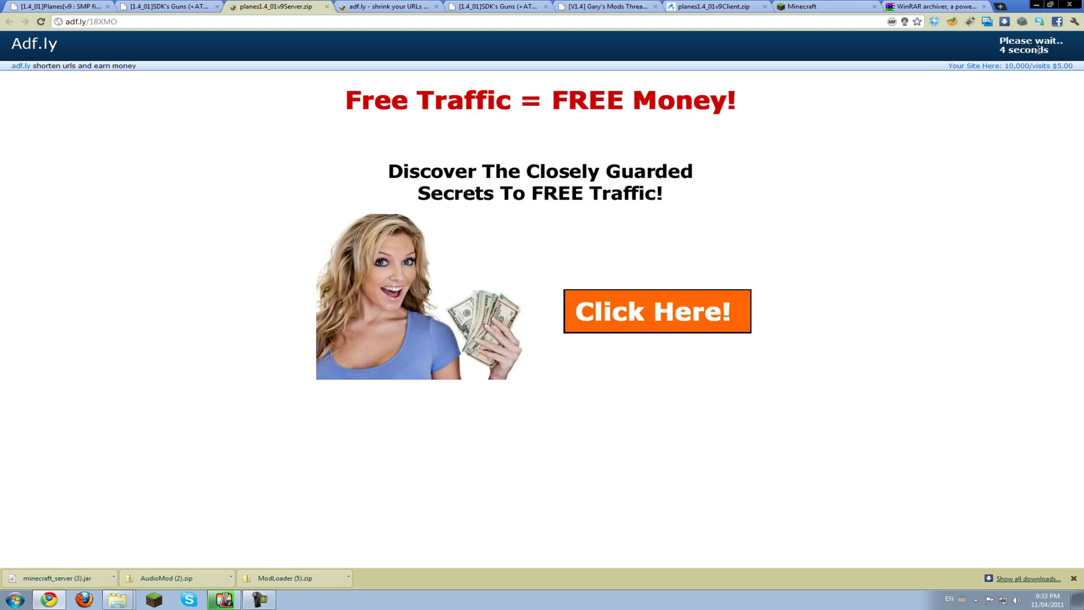
pyautogui.click(1025, 50)
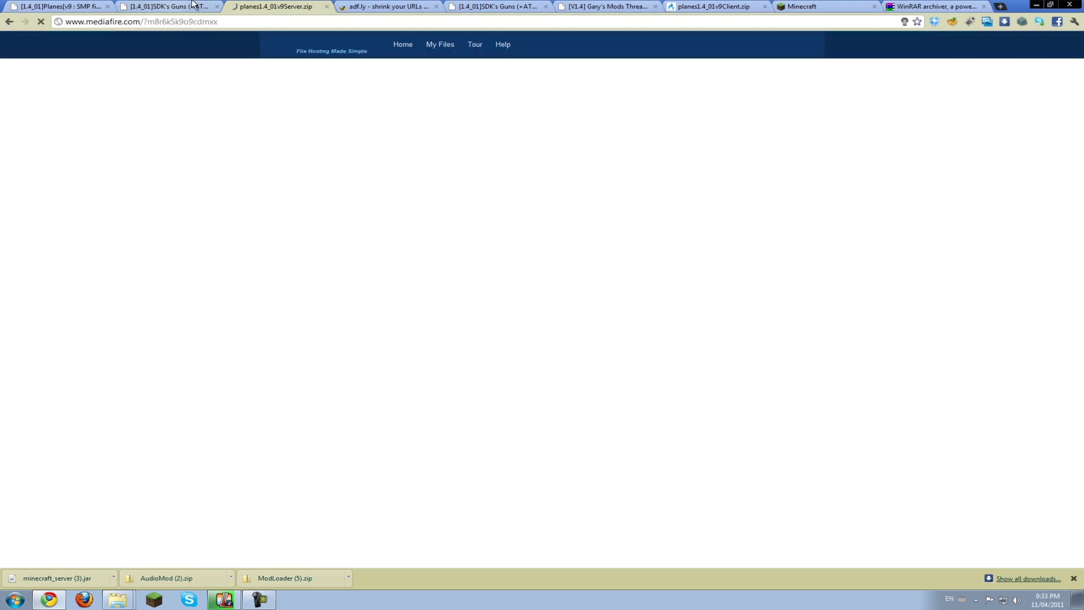
pyautogui.click(523, 152)
pyautogui.click(113, 577)
pyautogui.click(134, 564)
pyautogui.press('Return')
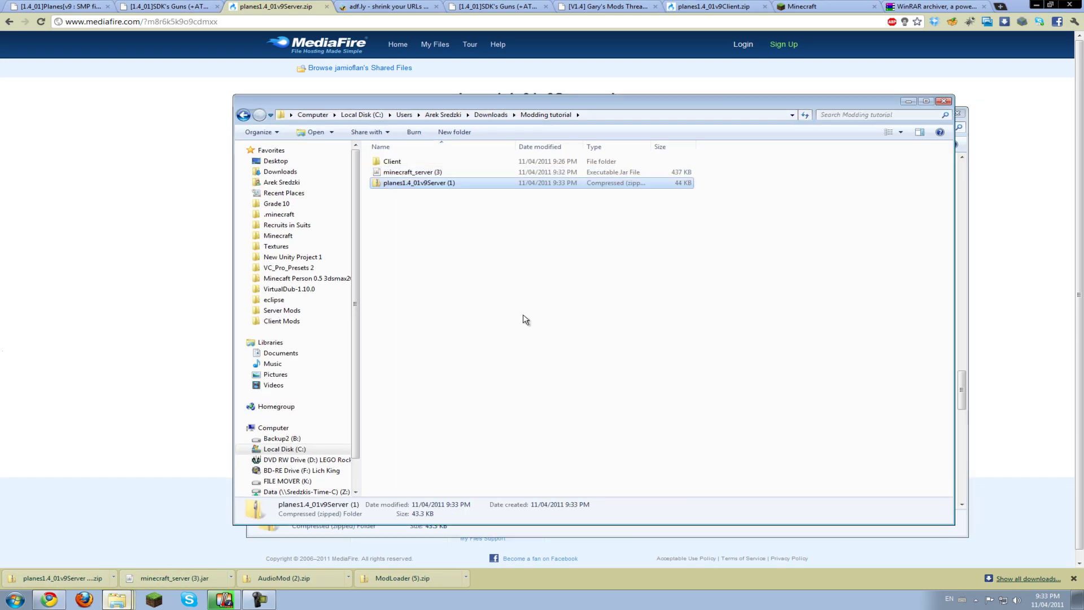
# Step: Download SDK's ModLoaderMP Server 1.4_01v3 zip from the SDK's Guns thread into Modding tutorial
pyautogui.click(169, 6)
pyautogui.scroll(-15, 404, 139)
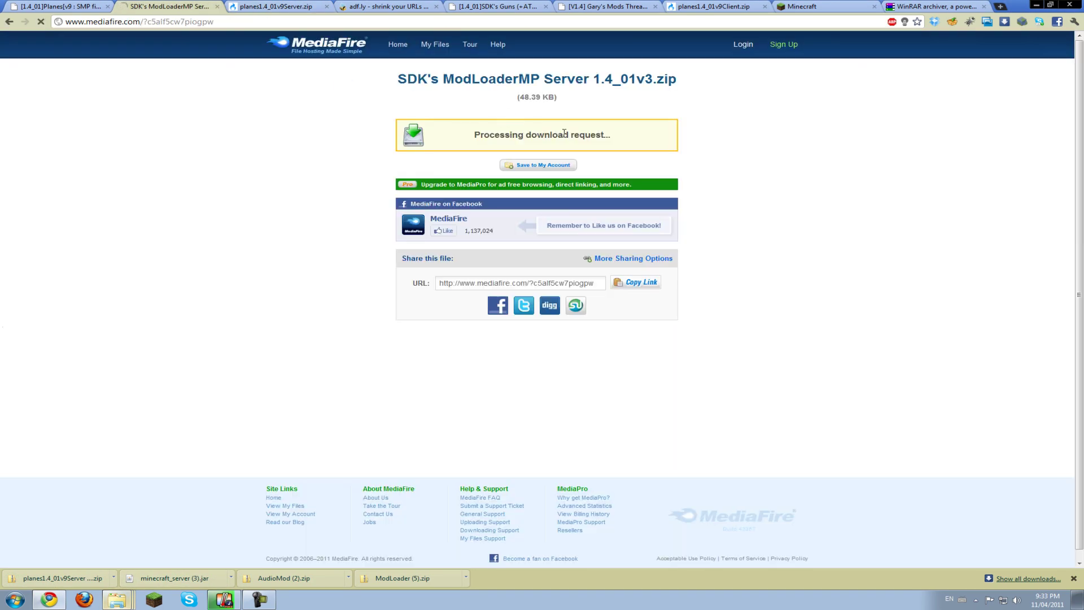
pyautogui.click(87, 578)
pyautogui.click(113, 578)
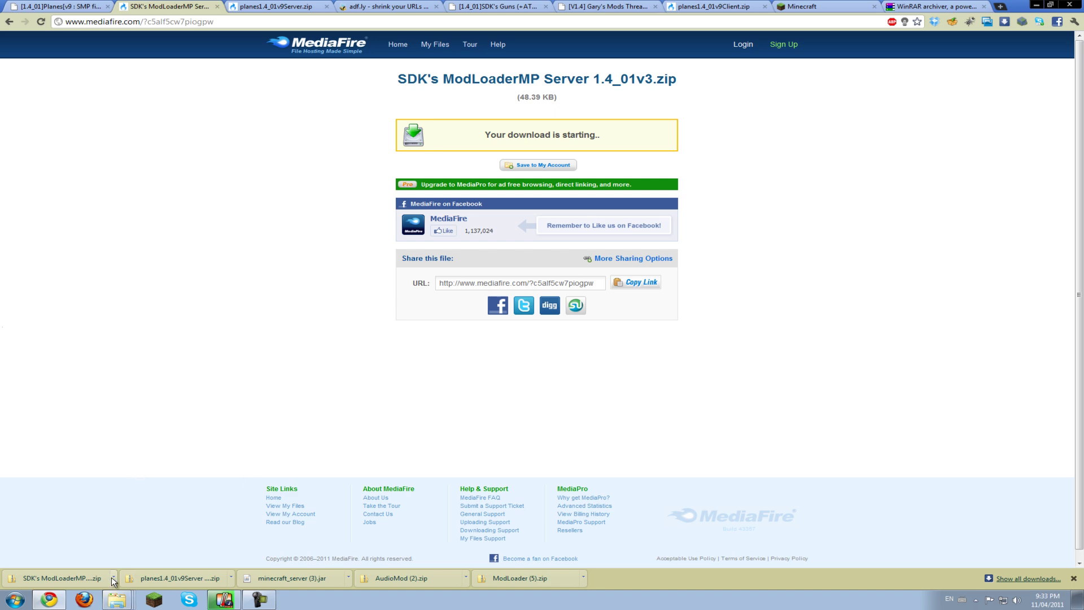
pyautogui.click(133, 564)
pyautogui.click(958, 108)
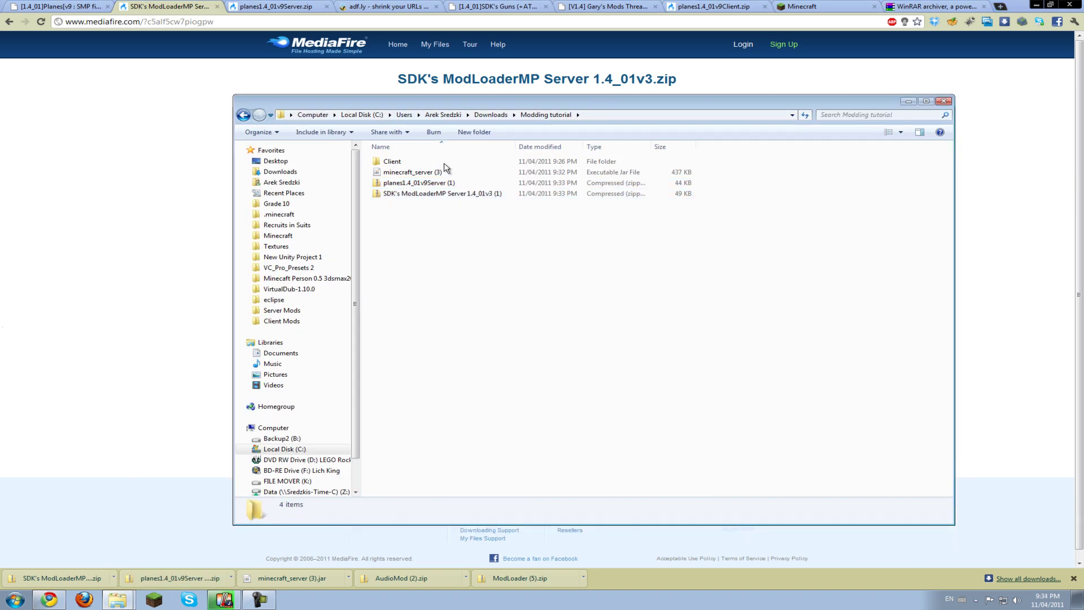
# Step: Open the SDK's ModLoaderMP Server zip and the planes1.4_01v9Server zip in WinRAR
pyautogui.rightClick(405, 198)
pyautogui.click(55, 314)
pyautogui.click(418, 182)
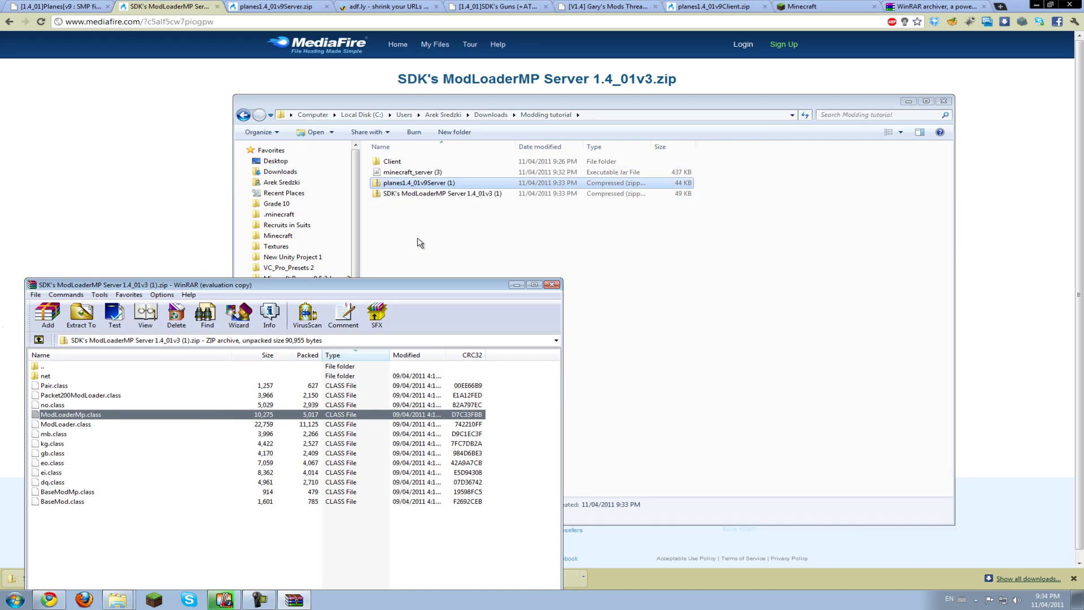
pyautogui.press('Return')
pyautogui.click(373, 244)
# Step: Open minecraft_server (3).jar in WinRAR and copy all planes server files into it
pyautogui.rightClick(615, 172)
pyautogui.click(396, 221)
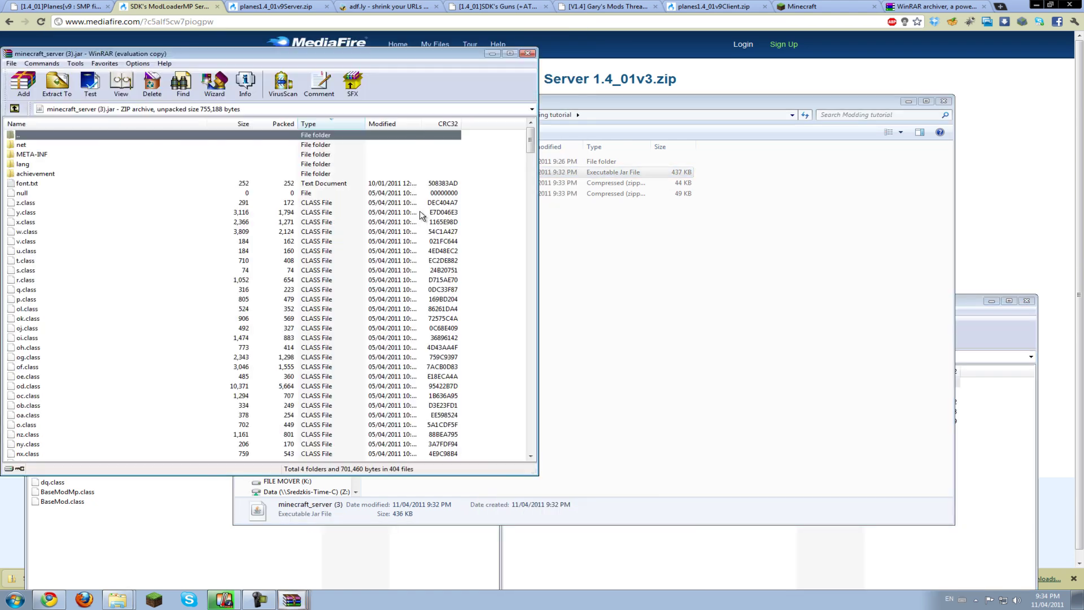
pyautogui.press('Down')
pyautogui.press('Return')
pyautogui.hotkey('ctrl', 'a')
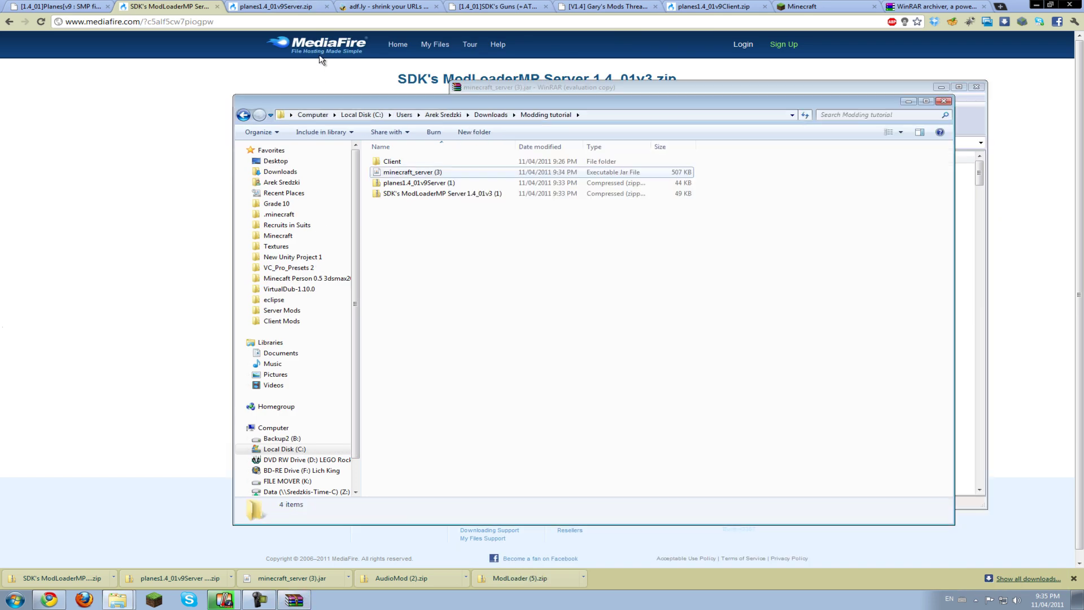
# Step: Paste plane.properties and planes.txt from the planes server zip into Modding tutorial
pyautogui.click(411, 181)
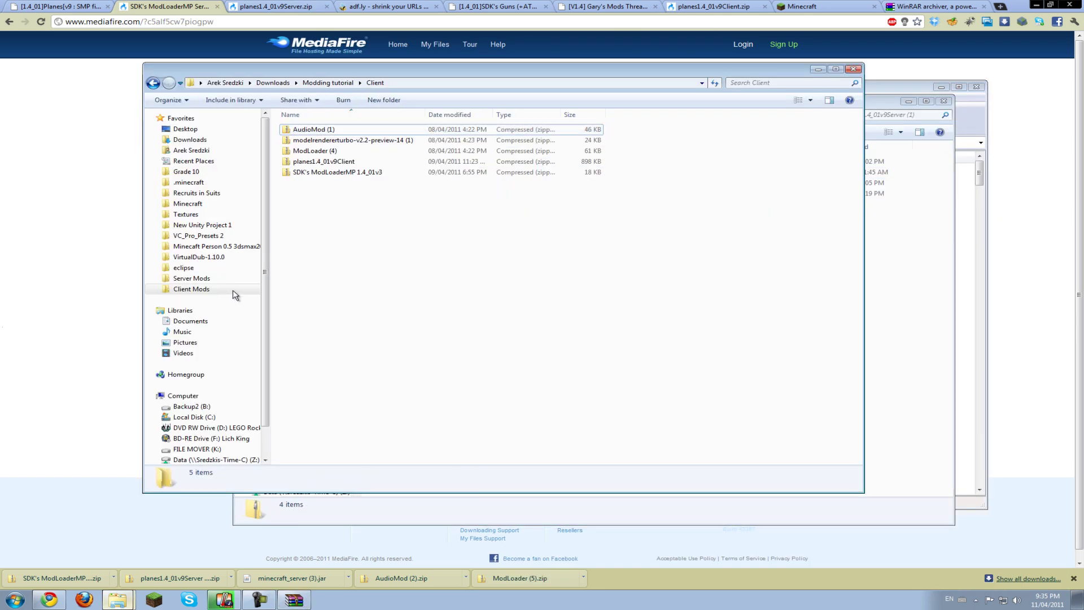
pyautogui.press('BackSpace')
pyautogui.hotkey('ctrl', 'v')
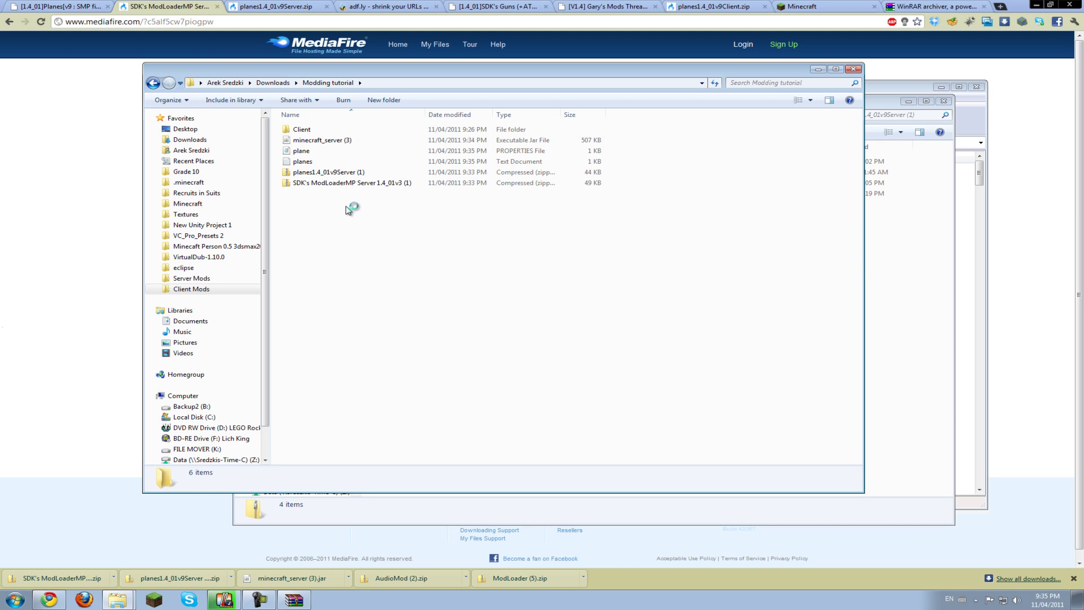